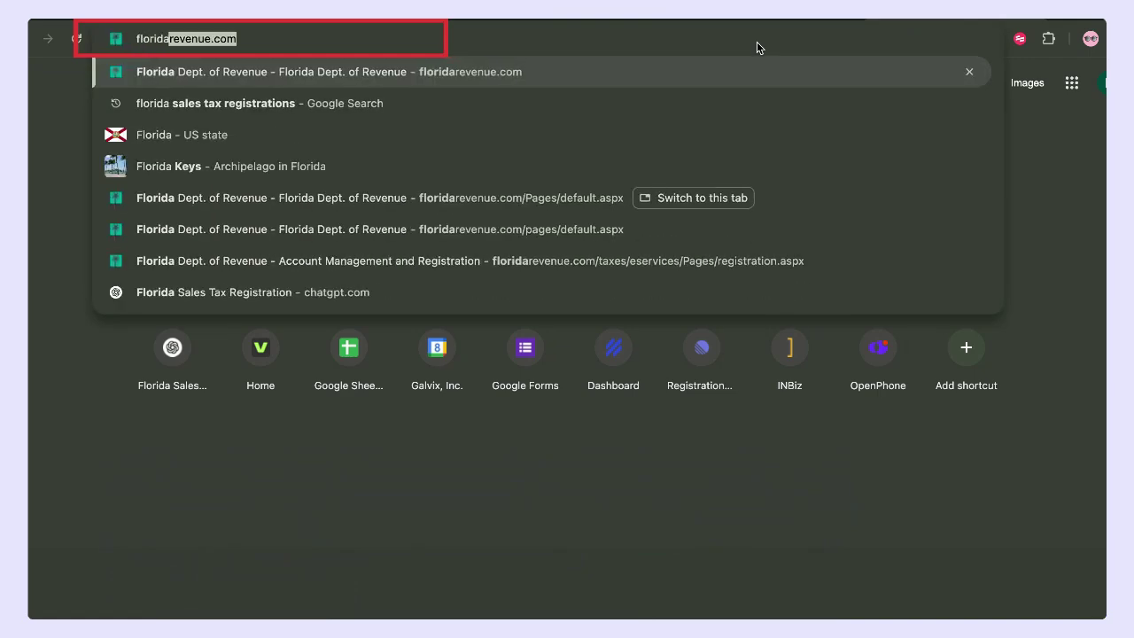
- Accept the floridarevenue.com address suggestion in Chrome and load the site
key("Right")
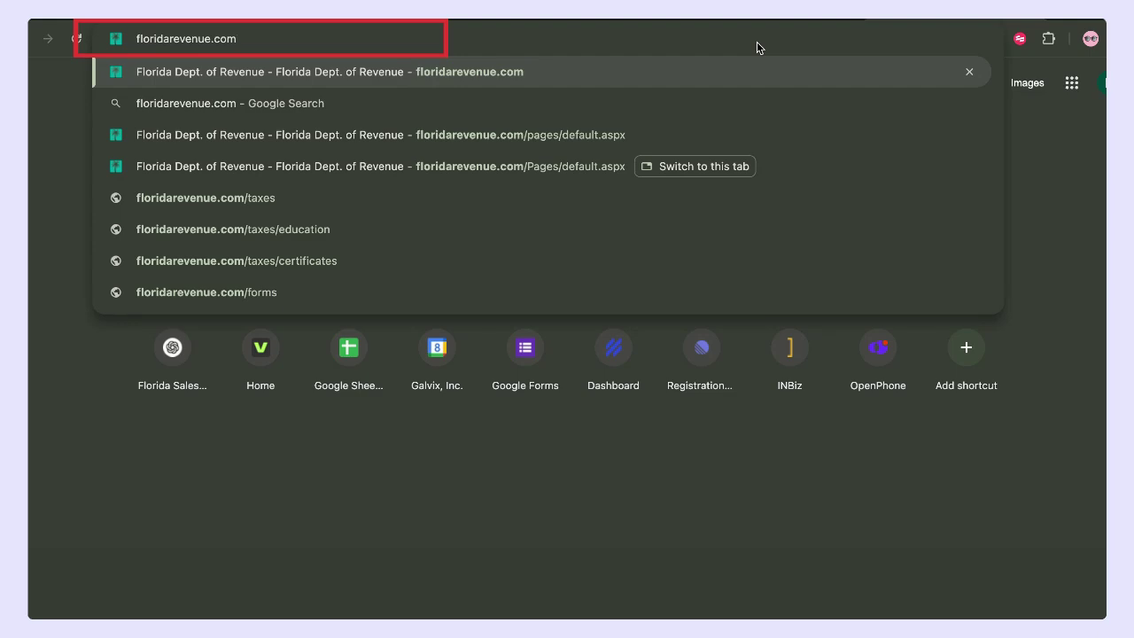
key("Return")
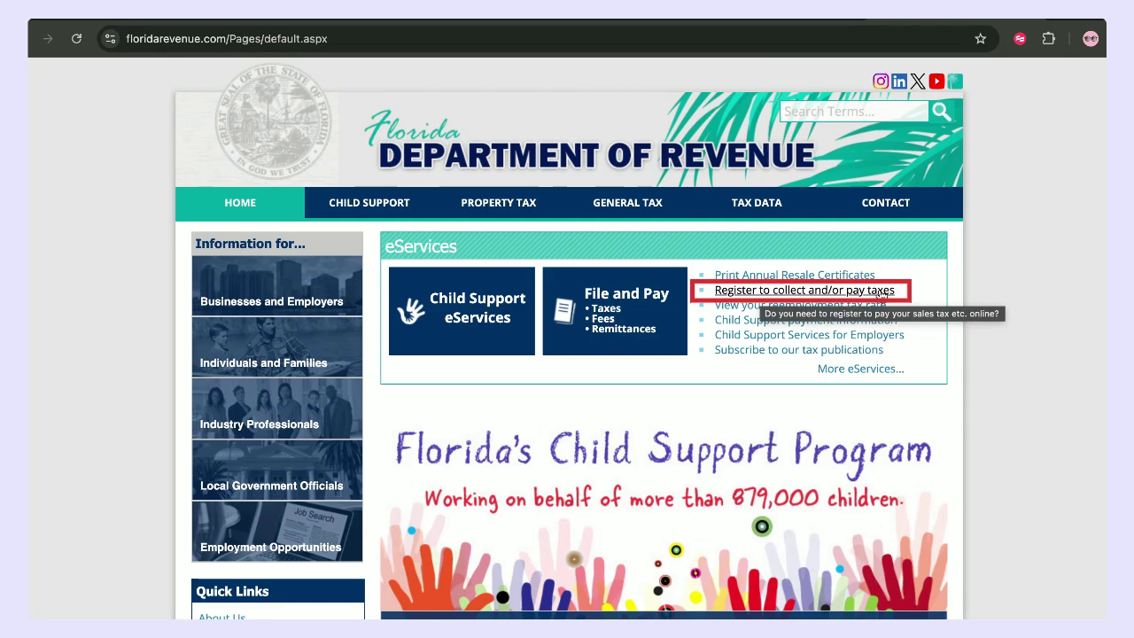
- Go through 'Register to collect and/or pay taxes' to the Florida Business Tax Application link
left_click(881, 294)
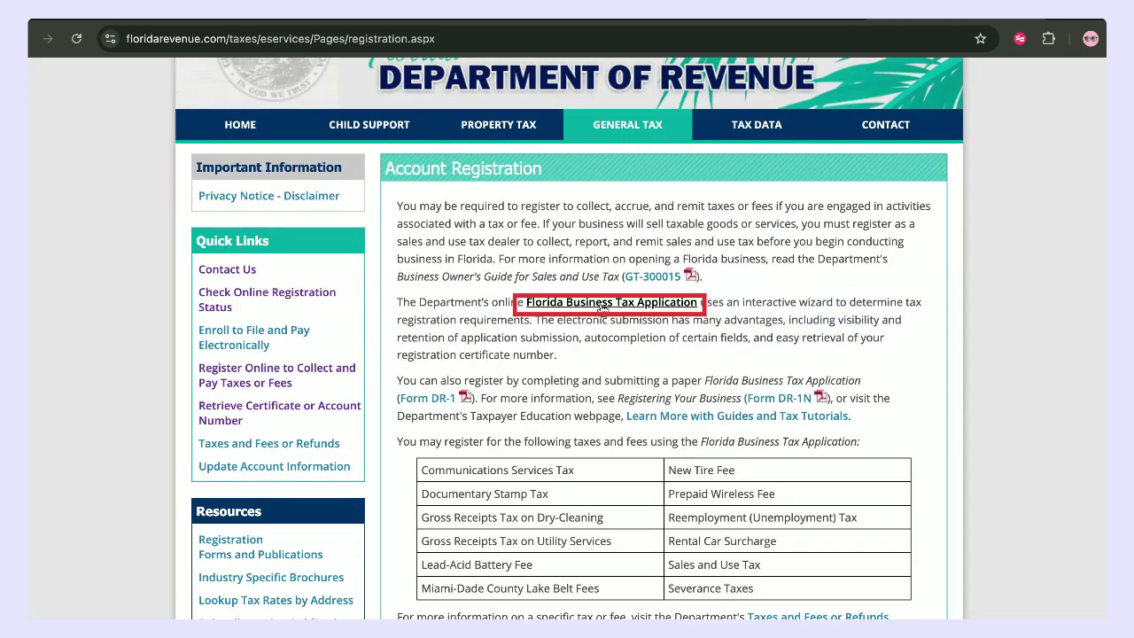
left_click(603, 304)
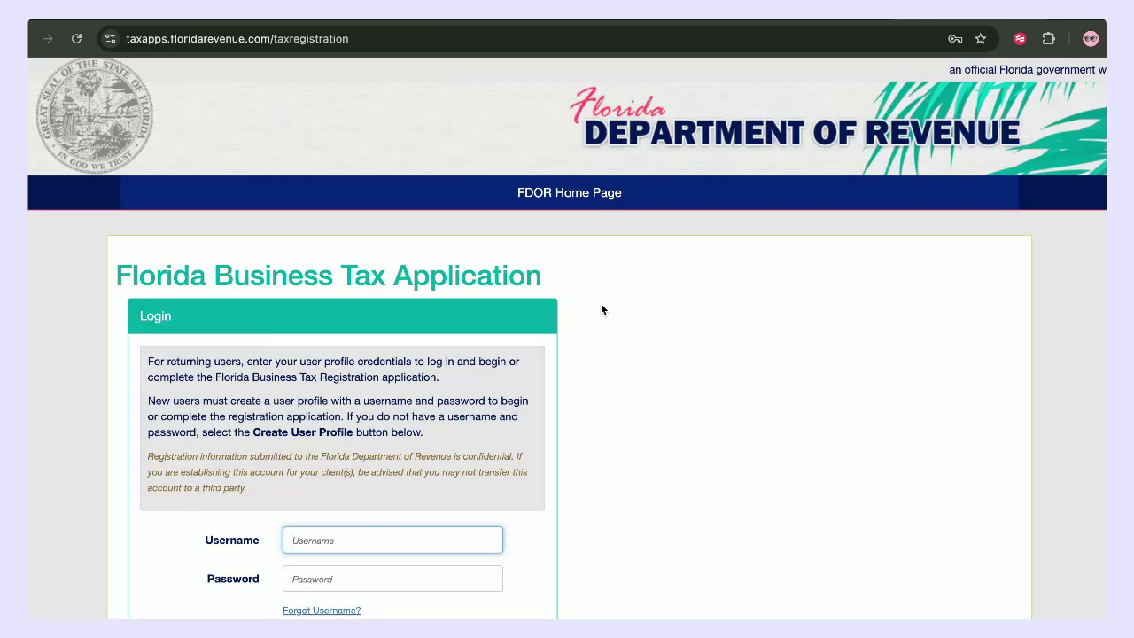
scroll(593, 385, "down", 2)
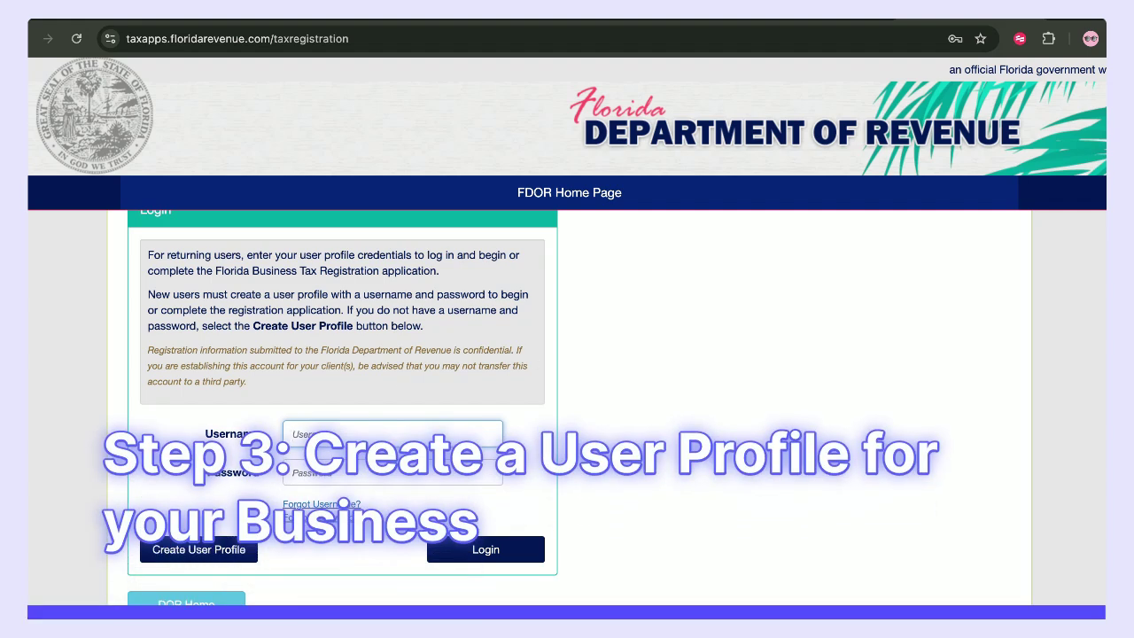
scroll(343, 503, "down", 1)
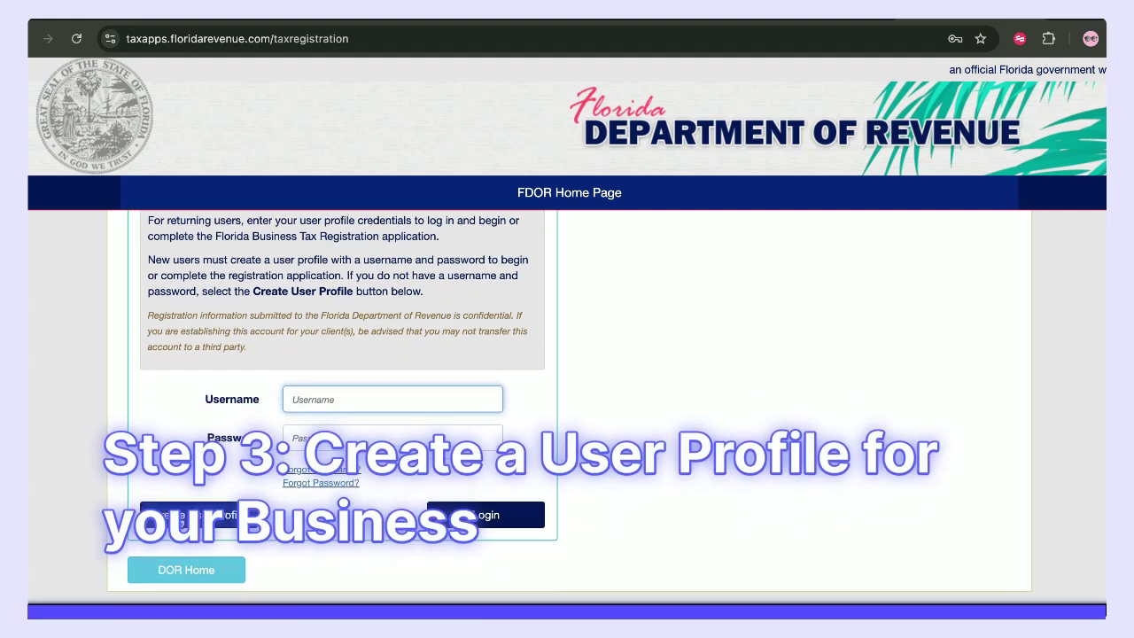
- Begin a new user profile from the login page and start entering the username
left_click(188, 515)
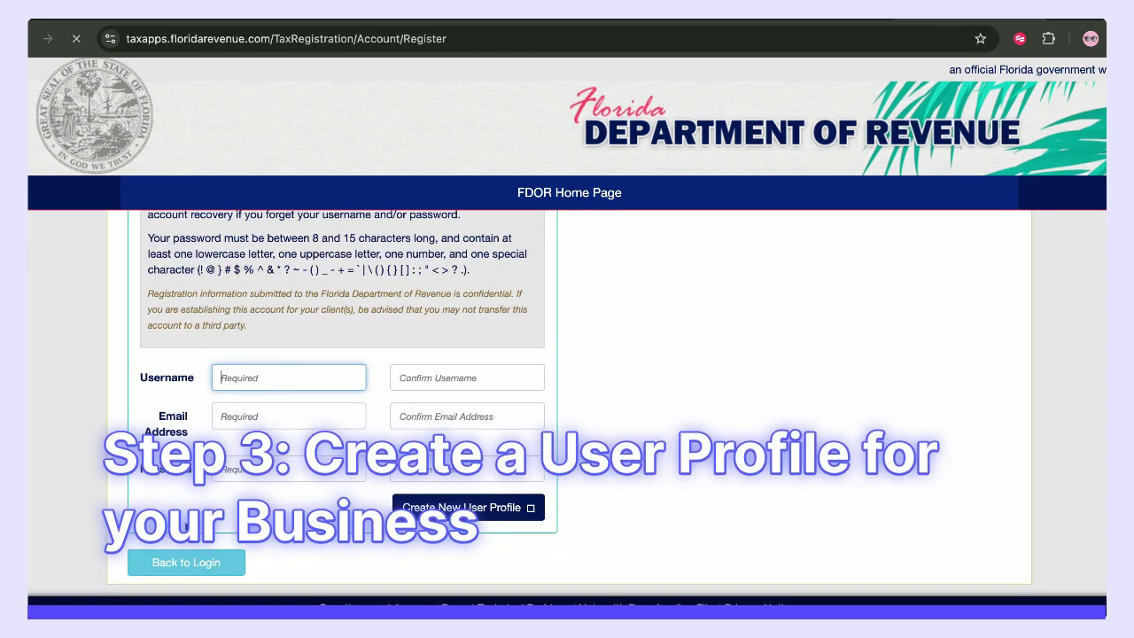
scroll(376, 413, "up", 3)
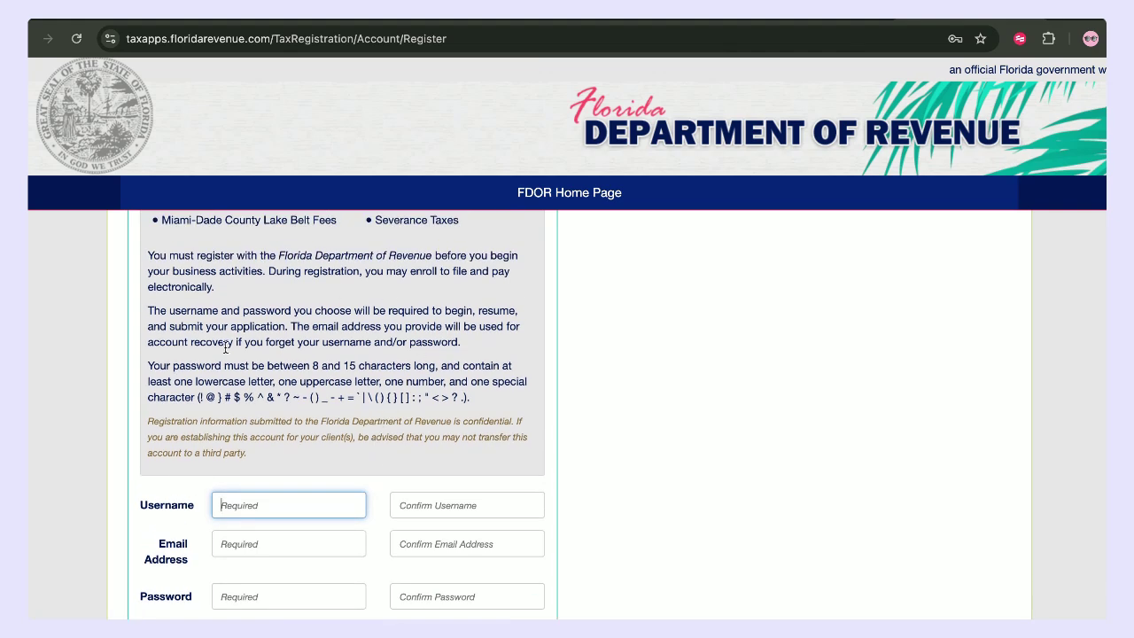
scroll(251, 376, "down", 1)
left_click(253, 461)
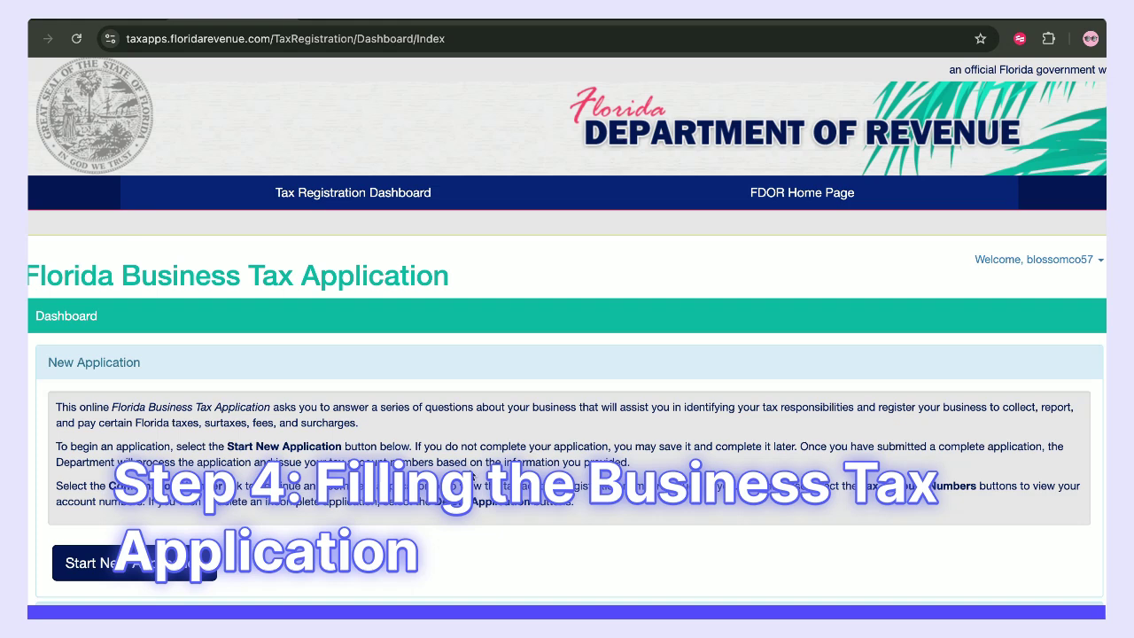
- Start a new tax registration application from the dashboard's New Application section
scroll(406, 372, "down", 3)
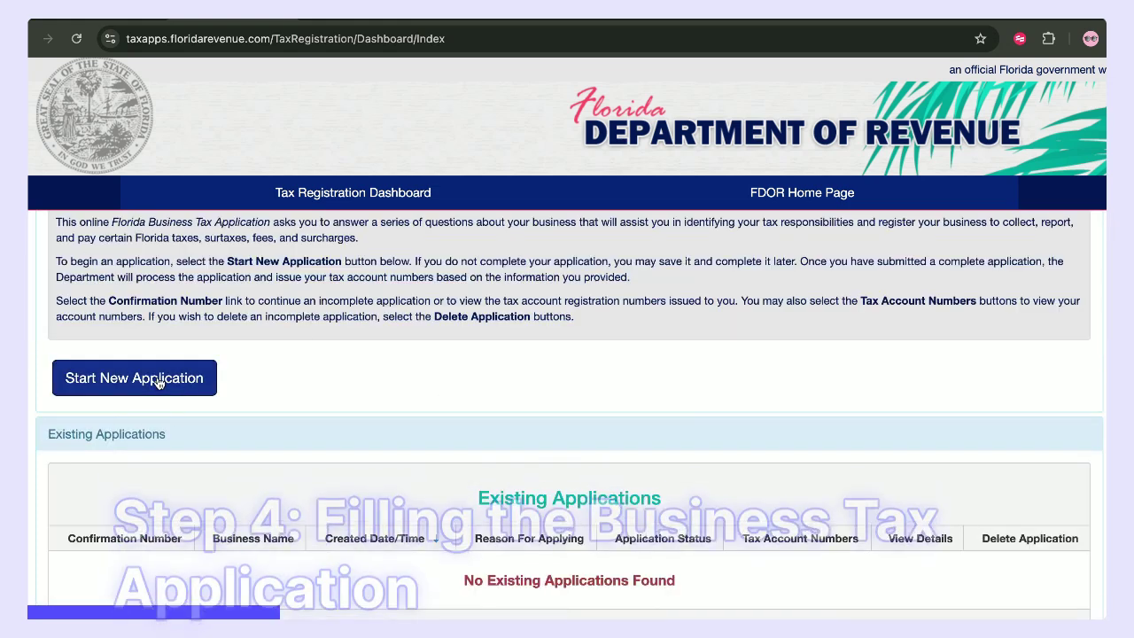
left_click(158, 383)
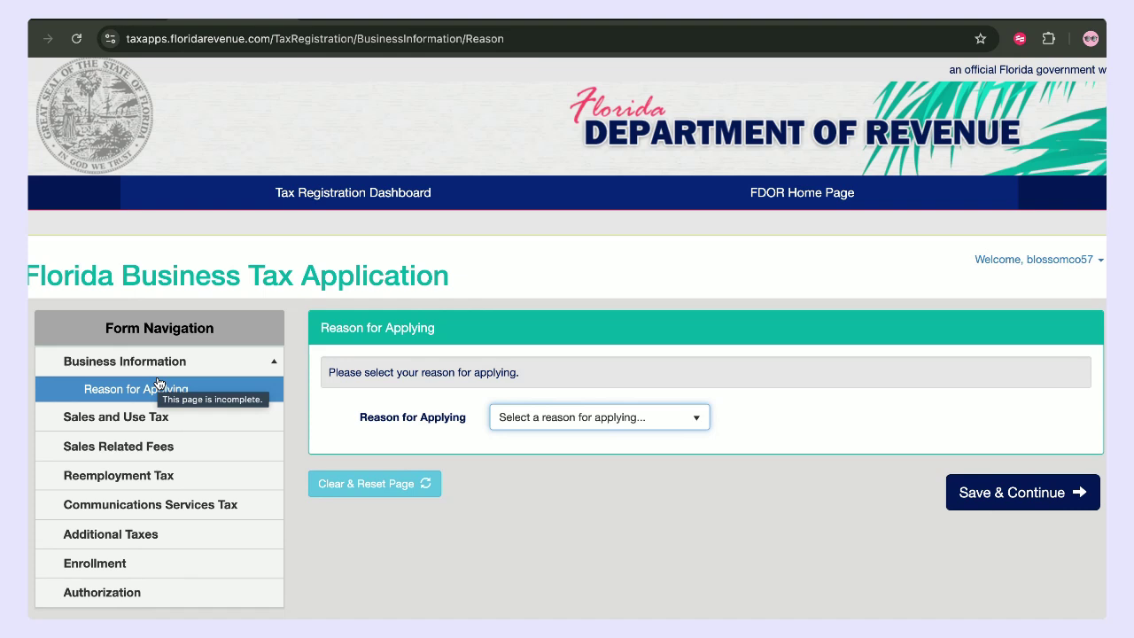
- Choose New Registration, set the first taxable activity date to 04/01/2025, and save
left_click(620, 417)
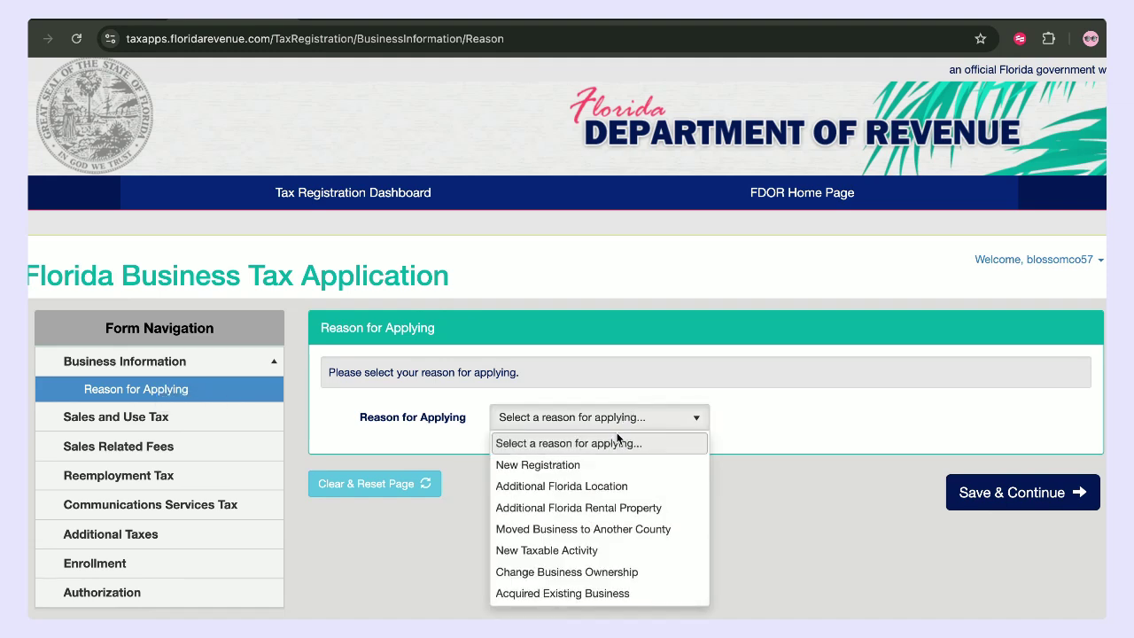
left_click(607, 458)
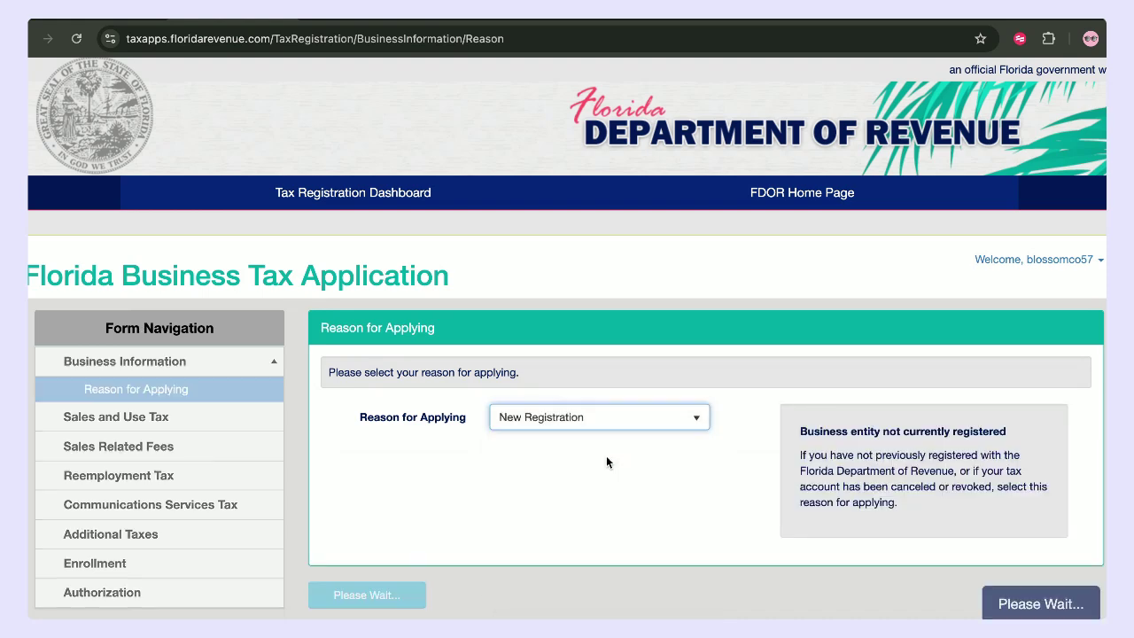
scroll(606, 456, "down", 2)
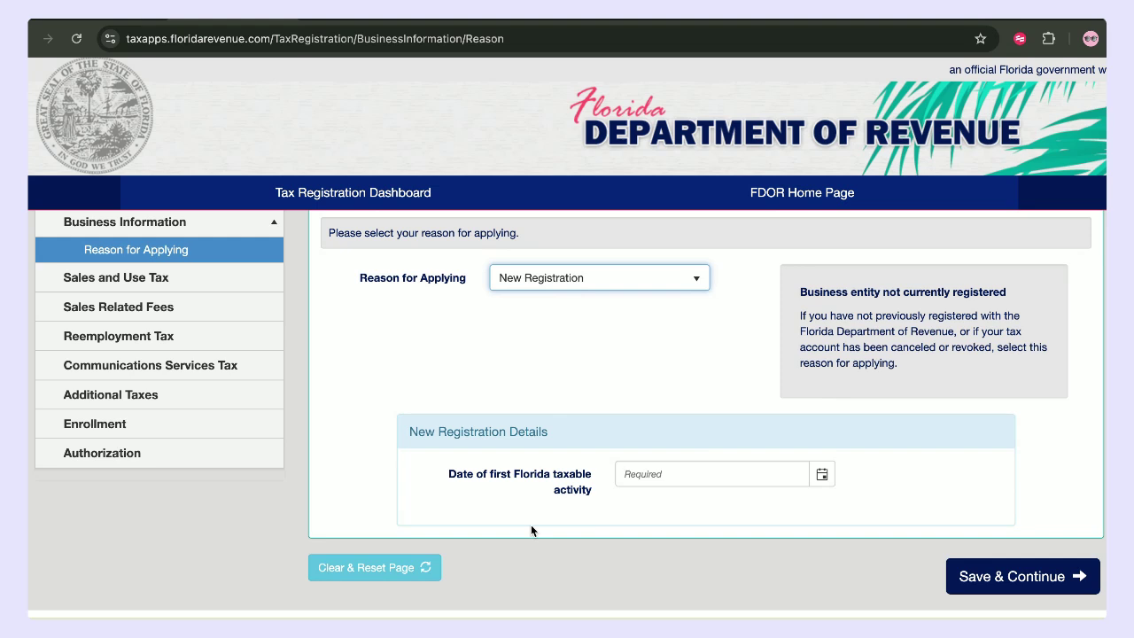
left_click(698, 474)
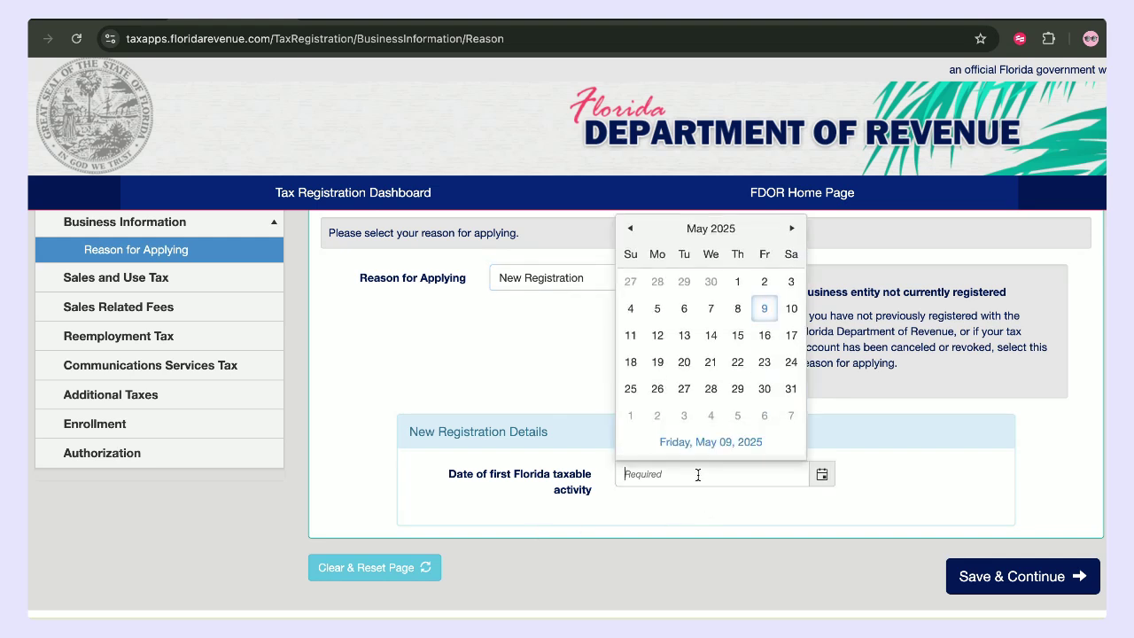
left_click(630, 229)
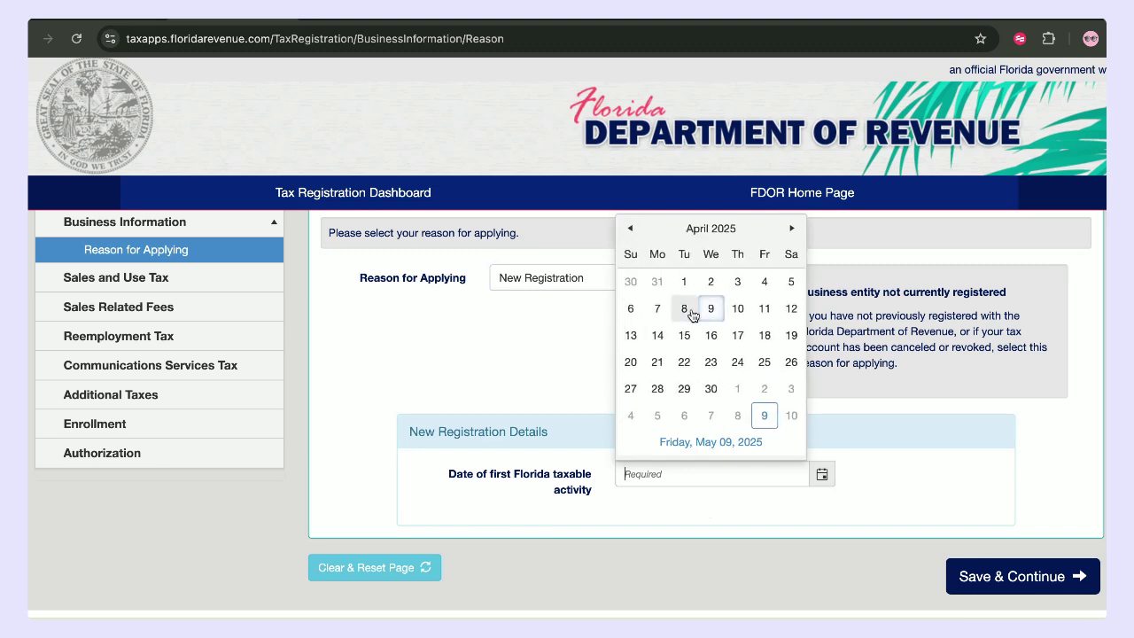
left_click(683, 287)
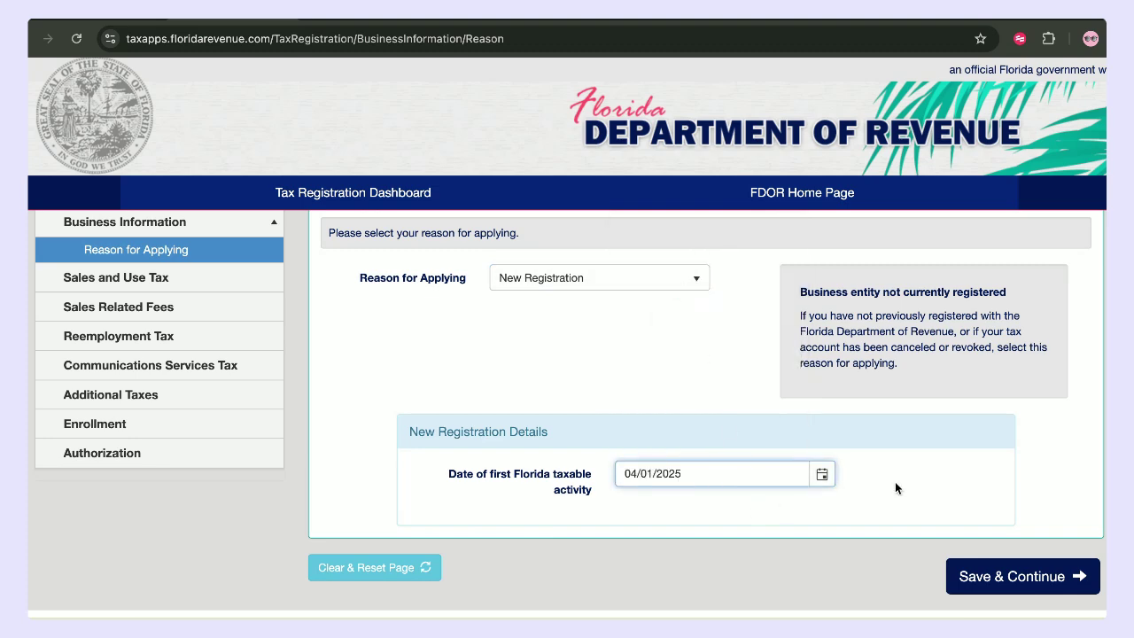
left_click(1020, 574)
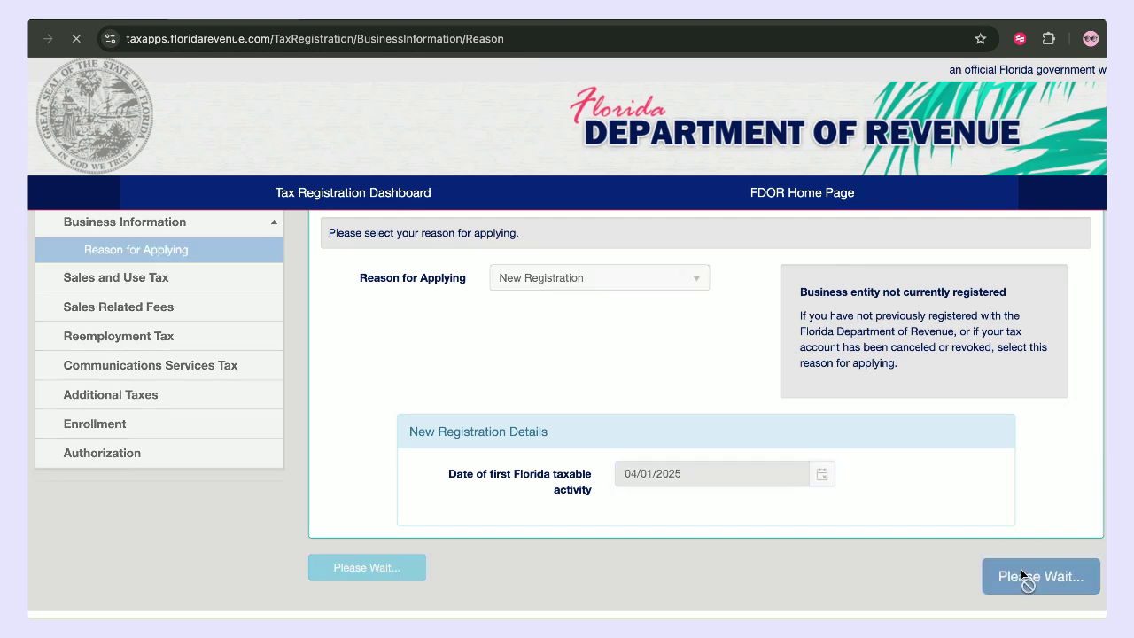
- Enter legal name 'blossom co inc' and trade name 'Blossom Co', then save Business Details
scroll(980, 516, "down", 2)
type("blo")
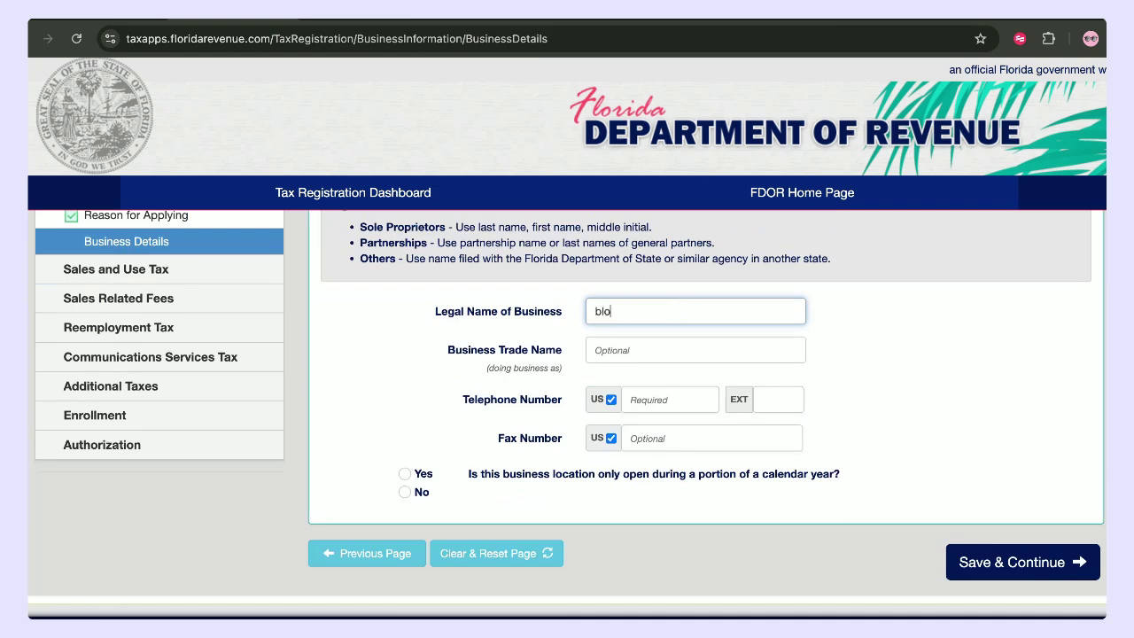
type("ssom co inc")
left_click(658, 358)
type("Blossom")
type("Co")
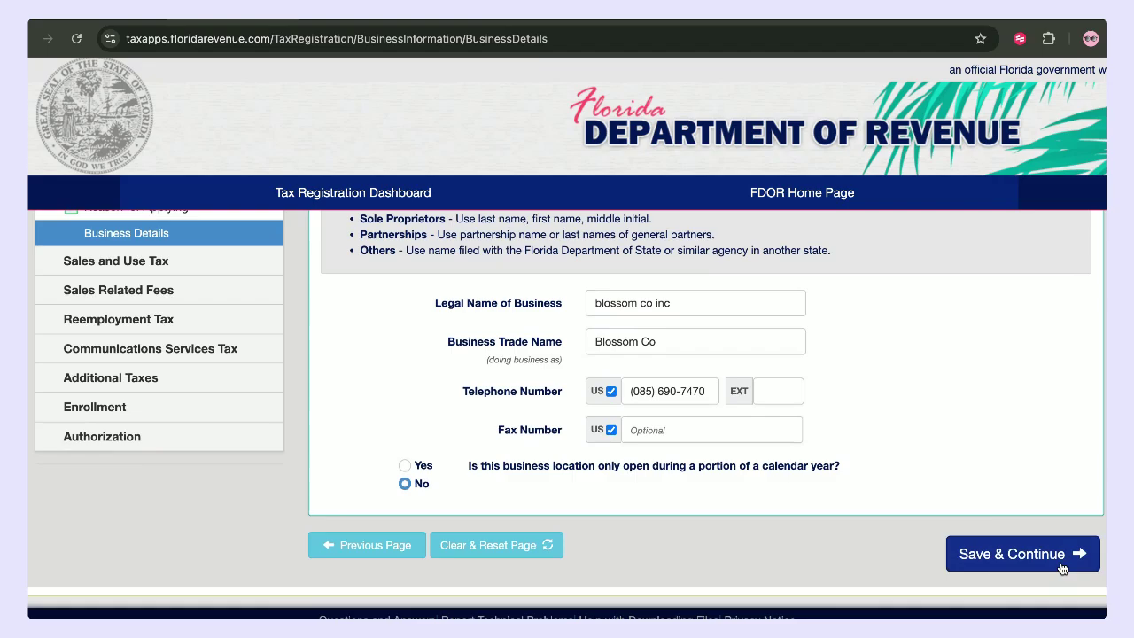
left_click(1062, 567)
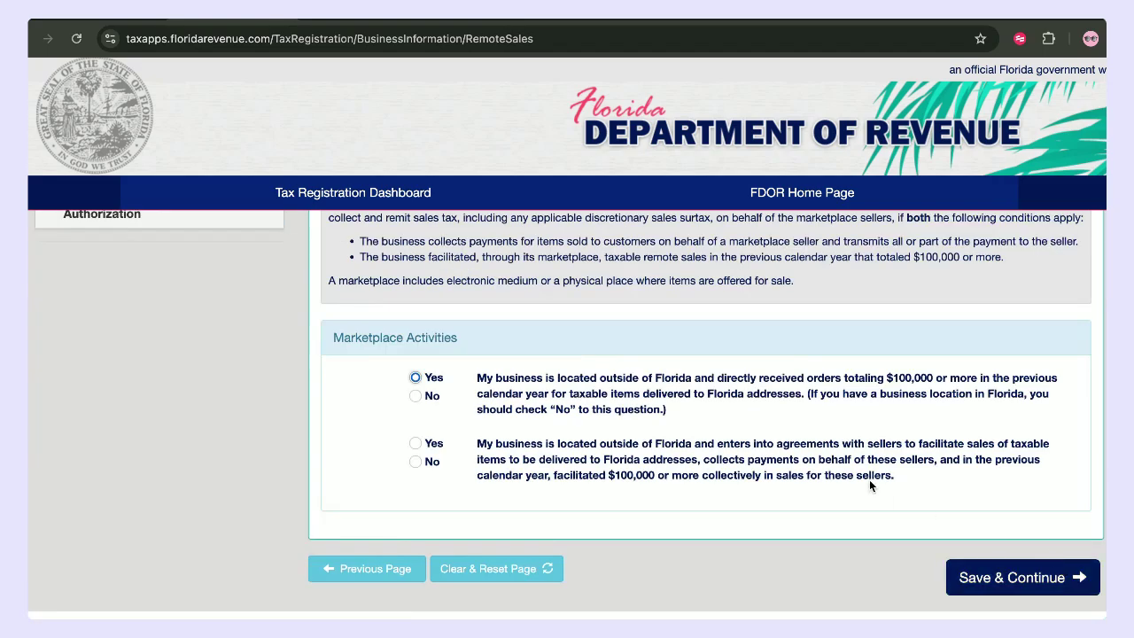
- Answer the two Remote Sales marketplace questions Yes and No and submit them
scroll(869, 480, "up", 5)
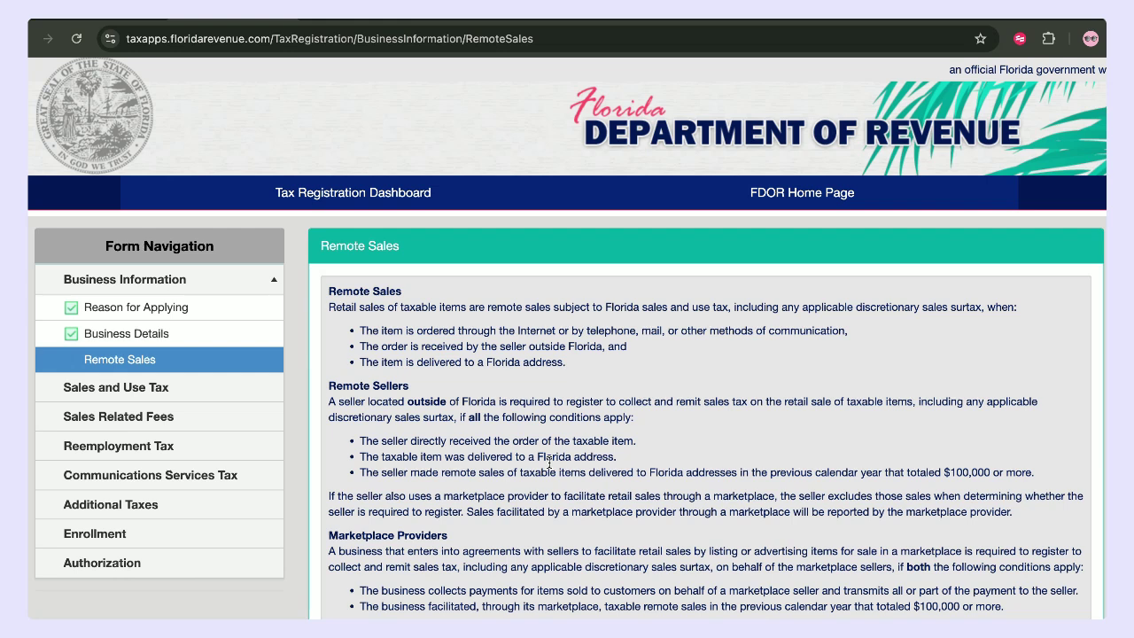
scroll(548, 462, "down", 1)
scroll(522, 363, "up", 1)
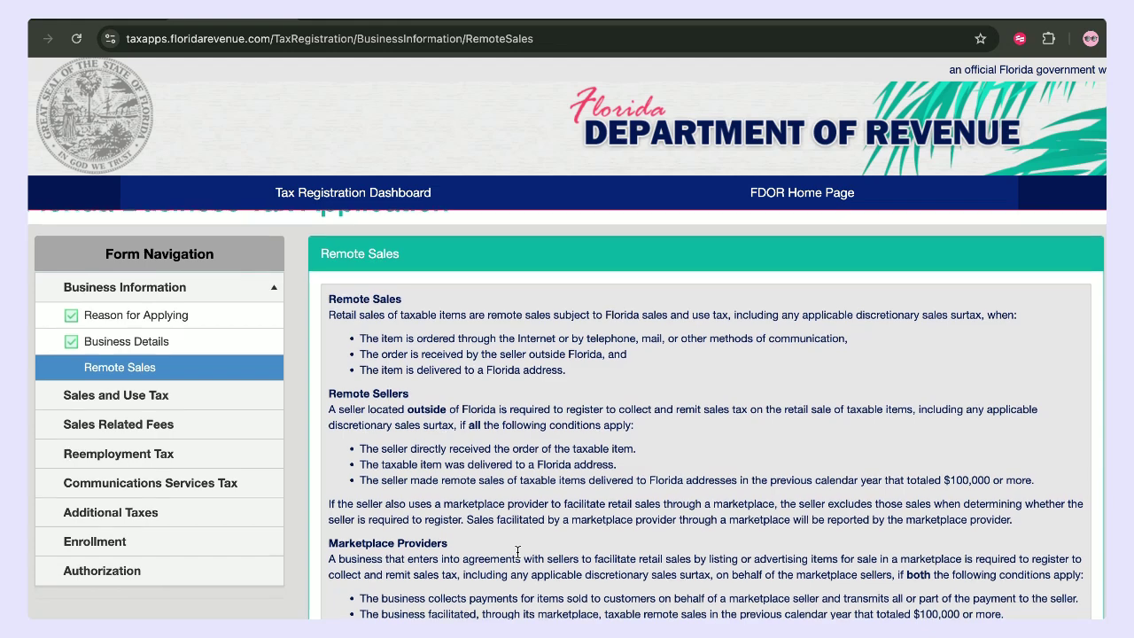
scroll(517, 551, "down", 1)
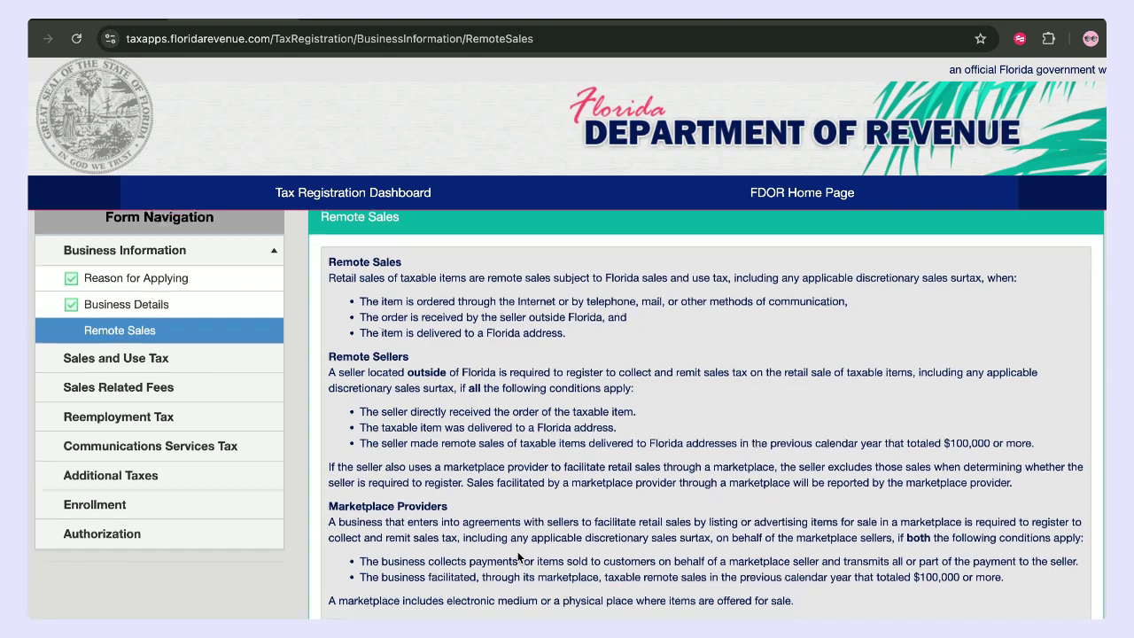
scroll(517, 555, "down", 4)
scroll(517, 555, "up", 5)
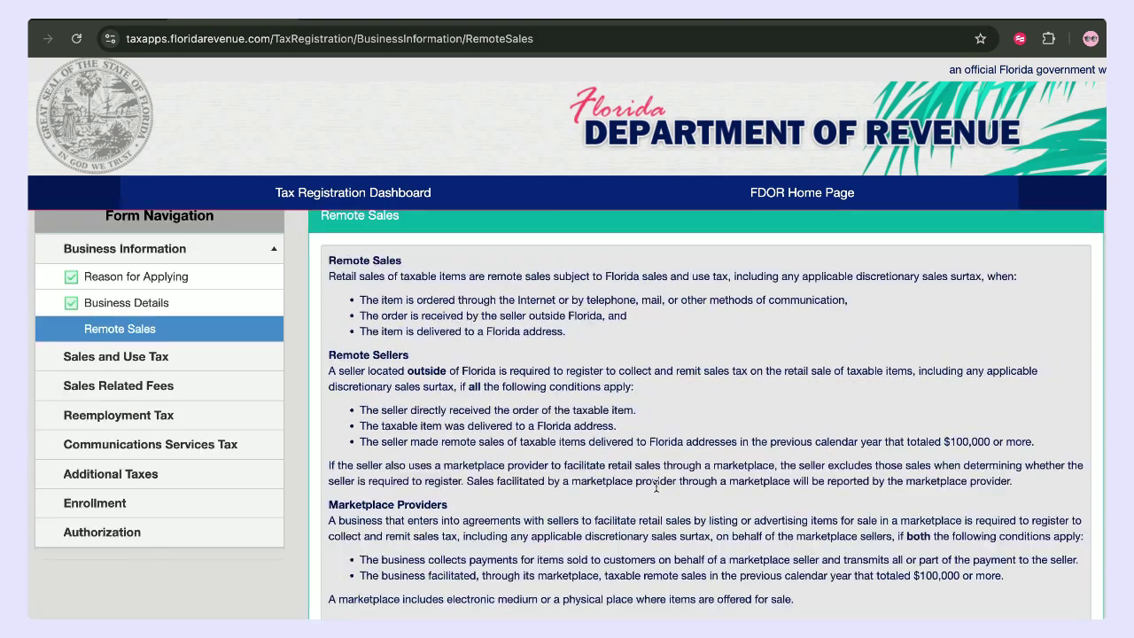
scroll(655, 485, "down", 3)
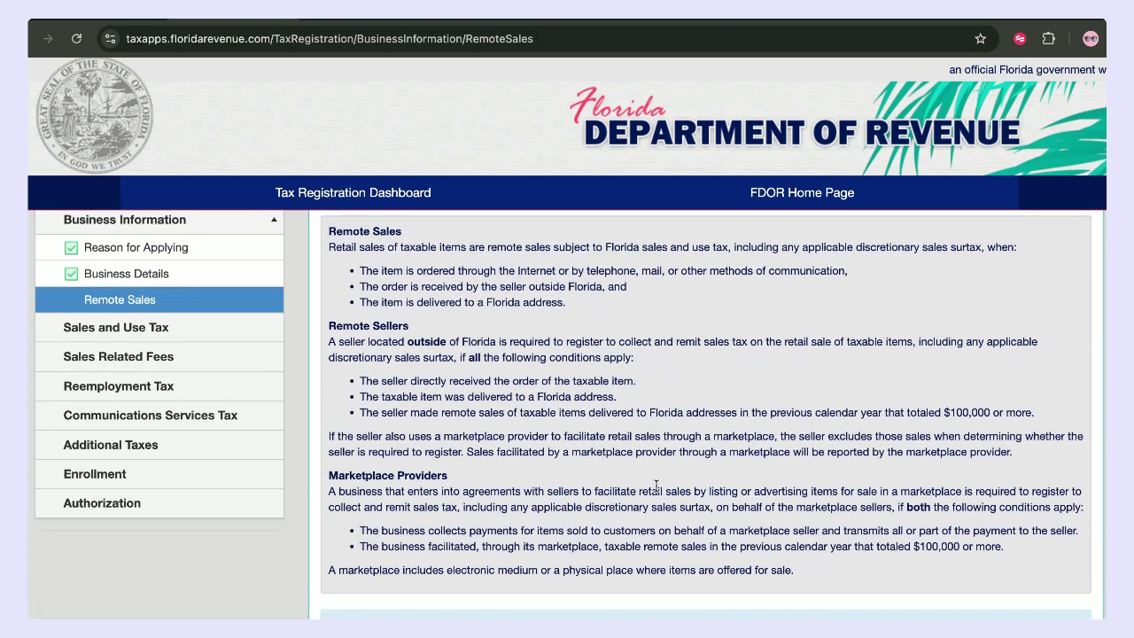
scroll(655, 486, "up", 1)
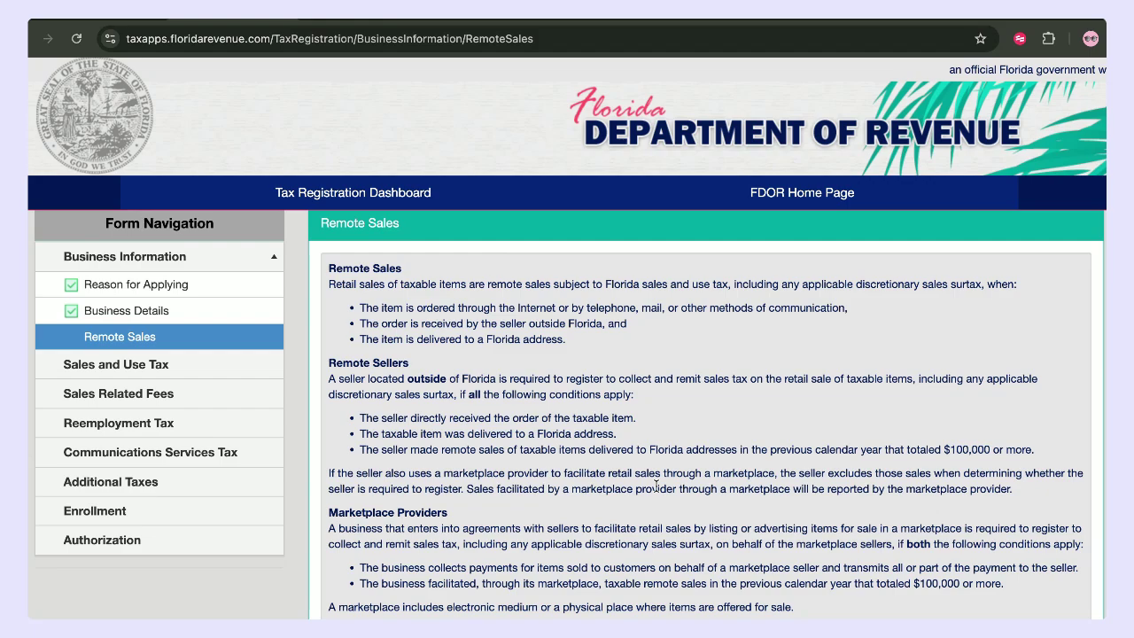
scroll(554, 451, "down", 5)
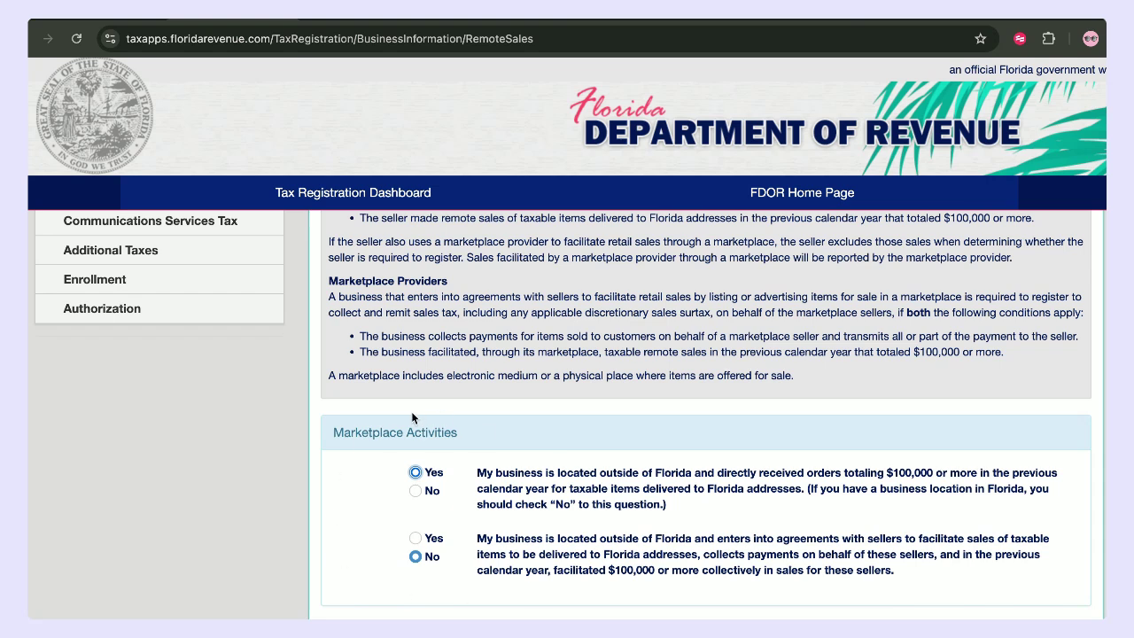
scroll(978, 586, "down", 1)
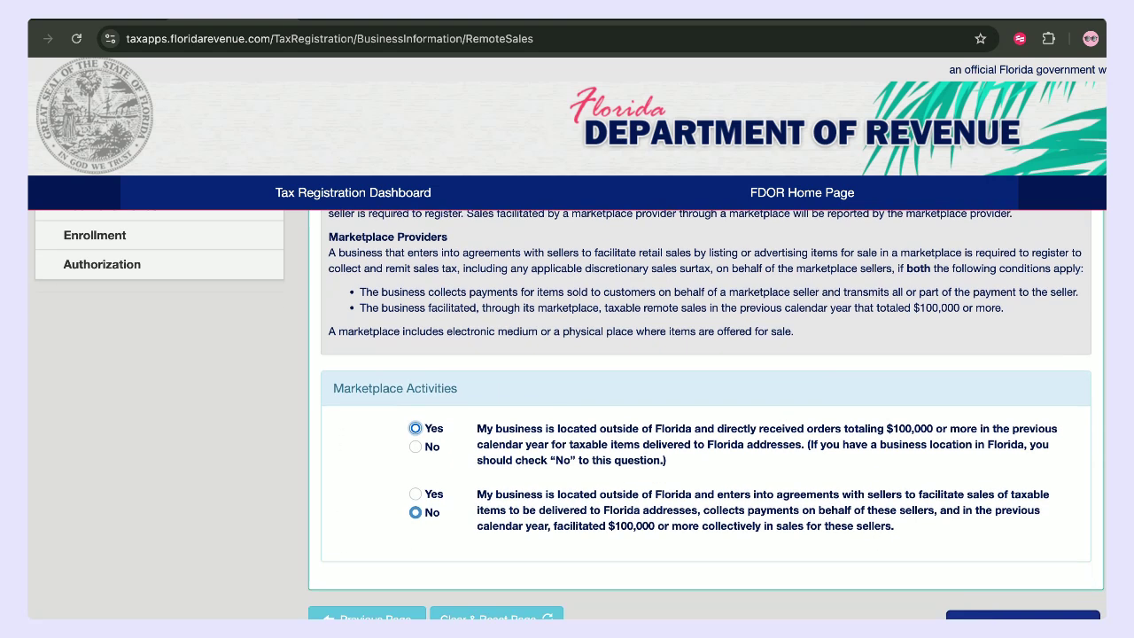
key("Return")
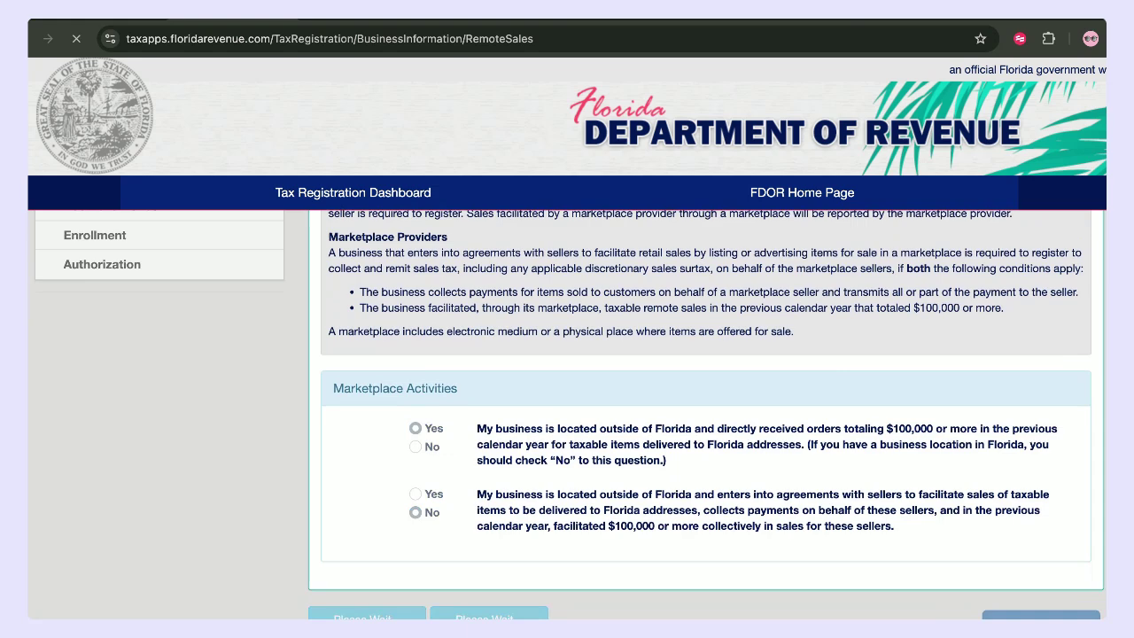
scroll(878, 516, "down", 1)
- Fill in the business's physical street address and save Business Addresses
scroll(878, 515, "down", 1)
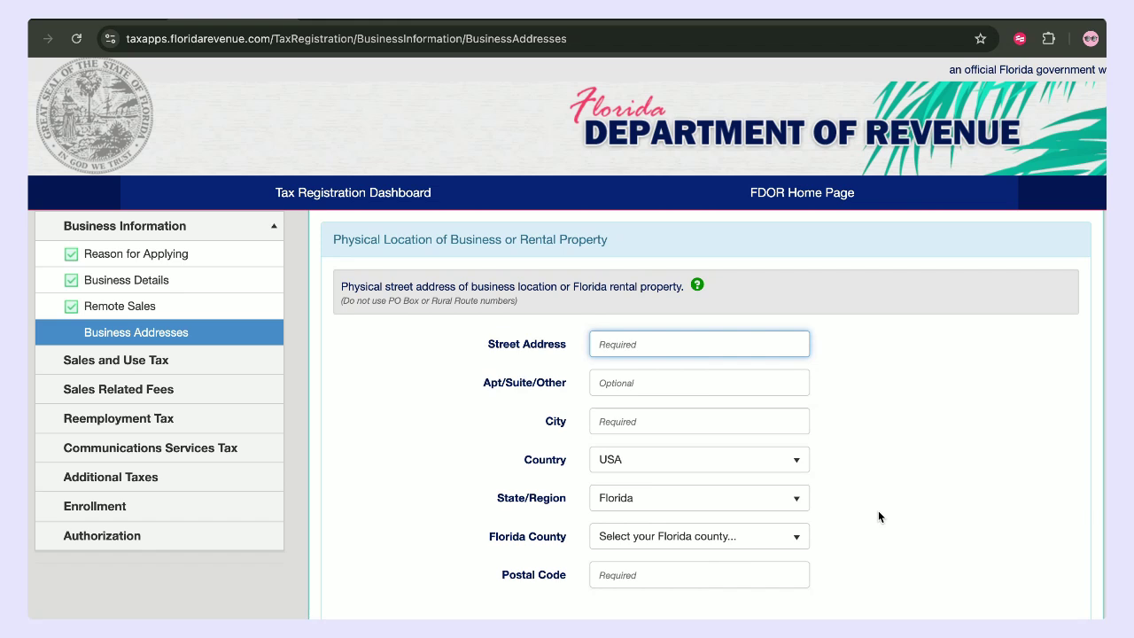
scroll(878, 516, "down", 1)
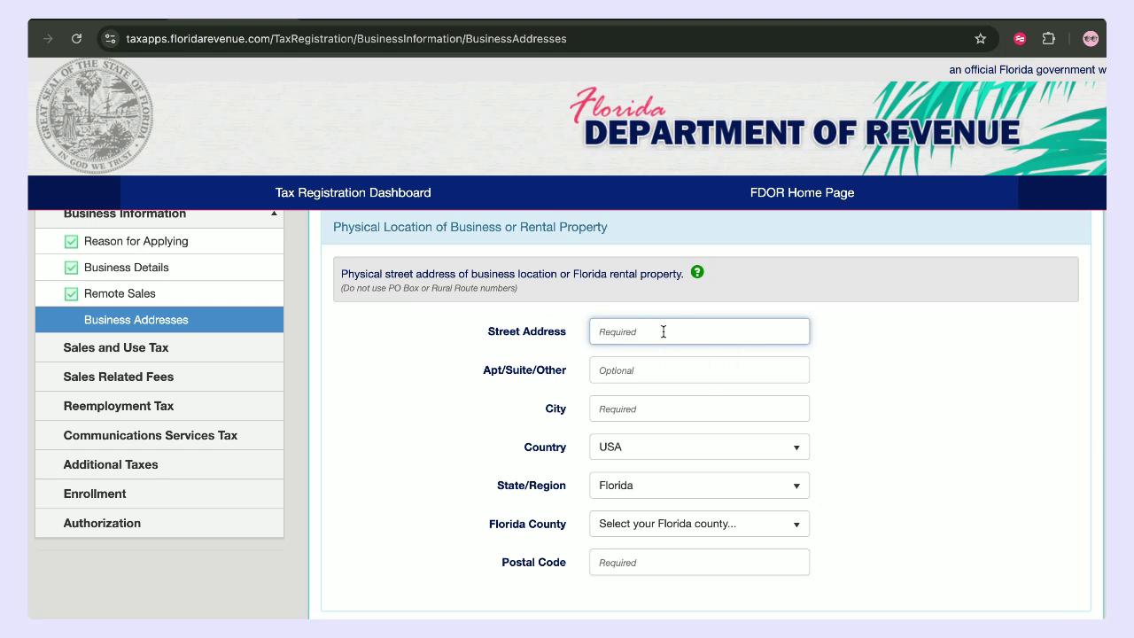
type("123 ma")
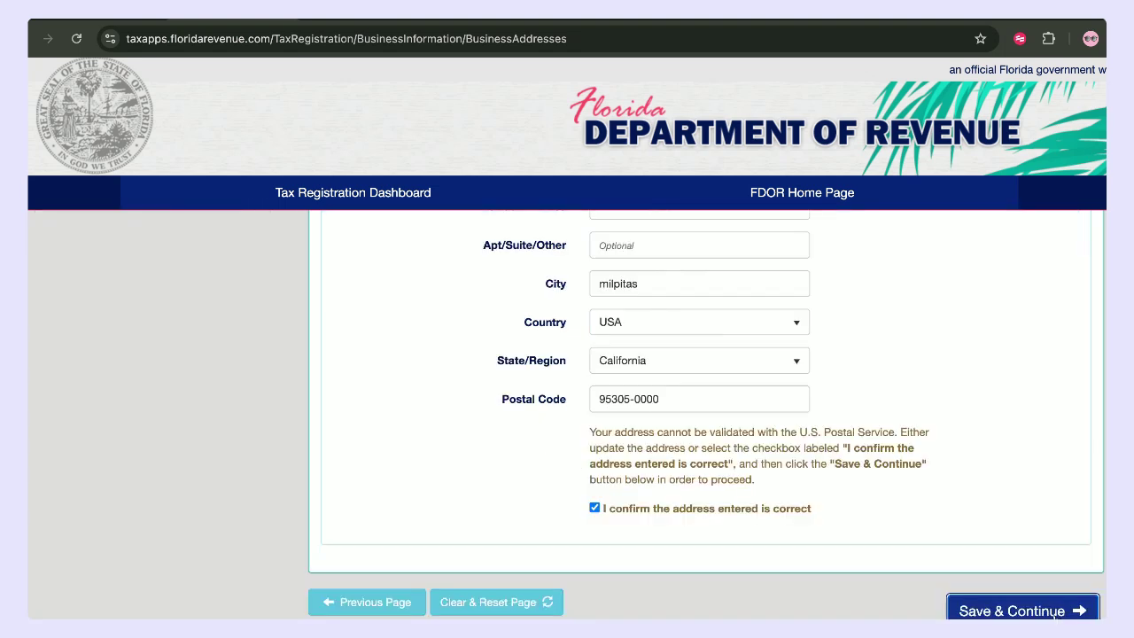
left_click(1041, 610)
- Keep NAICS Code as the business activity reporting method and save it
scroll(982, 468, "down", 1)
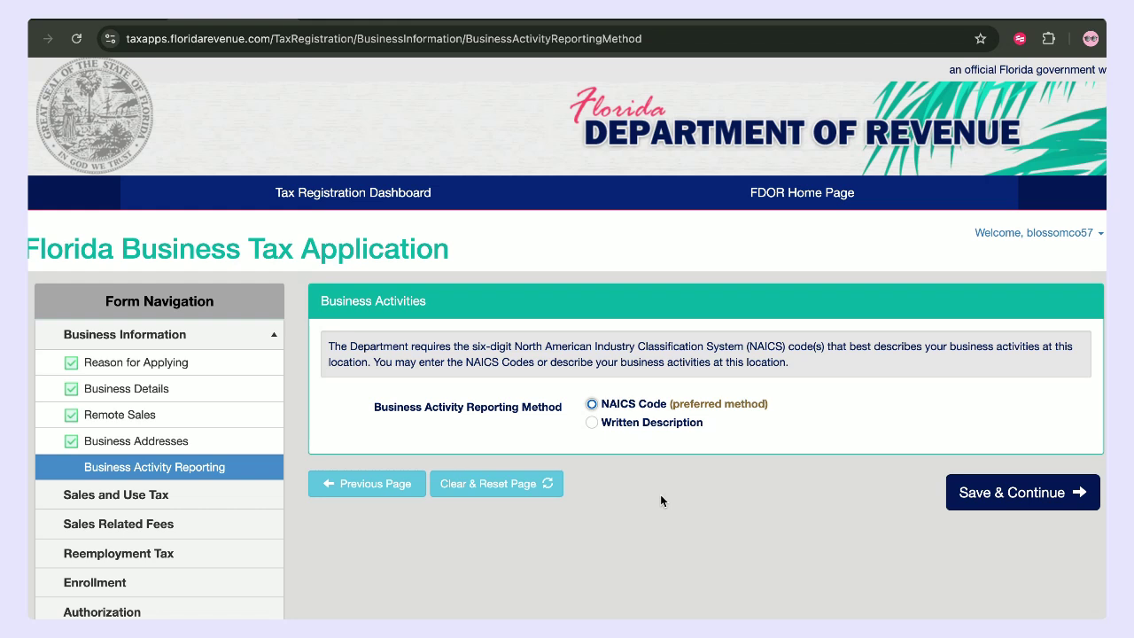
left_click(592, 404)
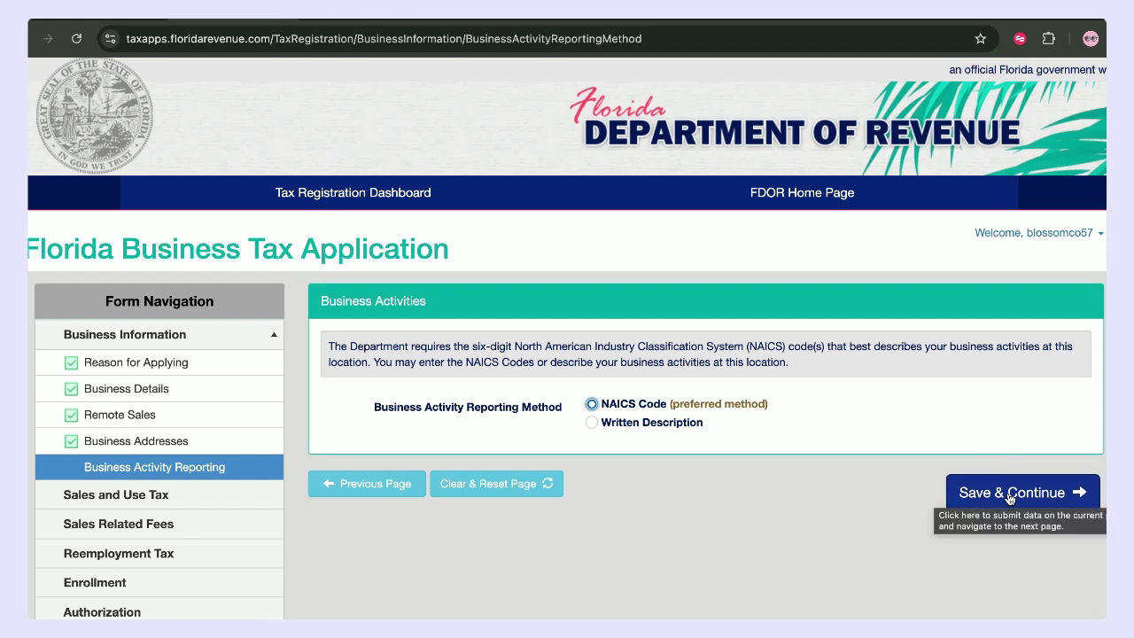
left_click(1009, 496)
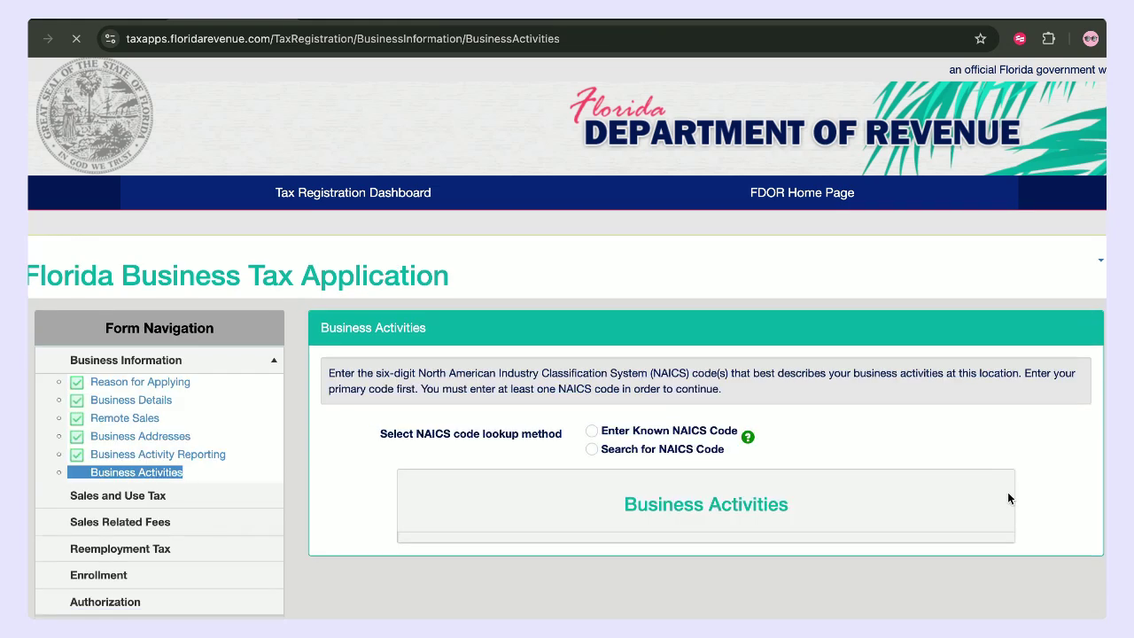
- Search by NAICS code, choosing Retail Trade and Building Material & Garden Equipment & Supplies Dealers
scroll(602, 418, "down", 1)
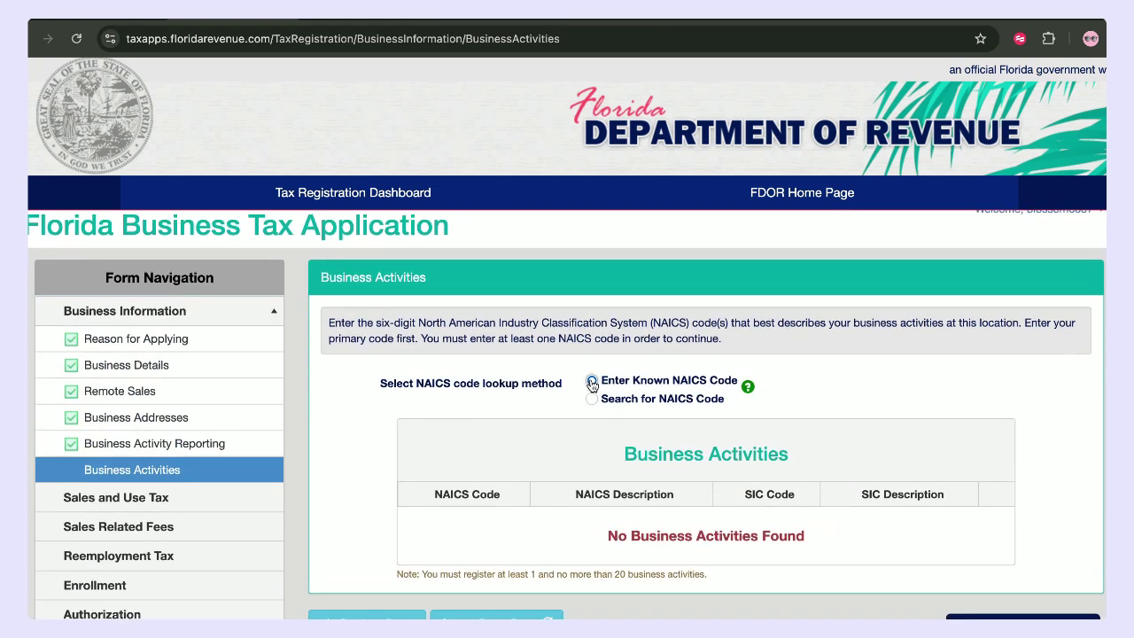
left_click(592, 399)
scroll(635, 447, "down", 3)
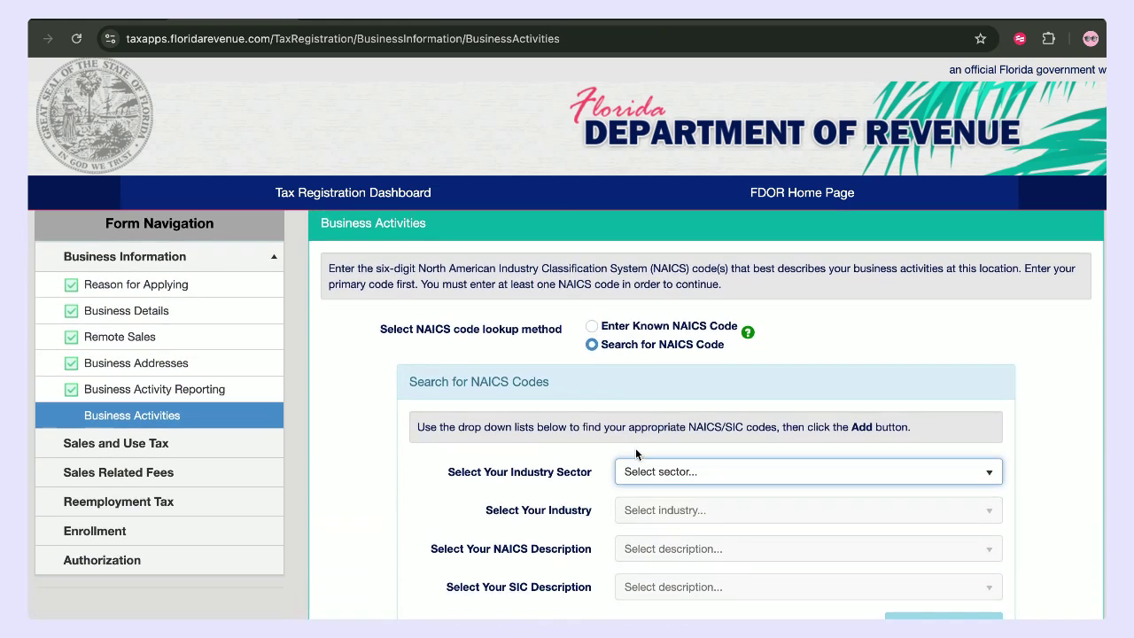
scroll(588, 371, "down", 1)
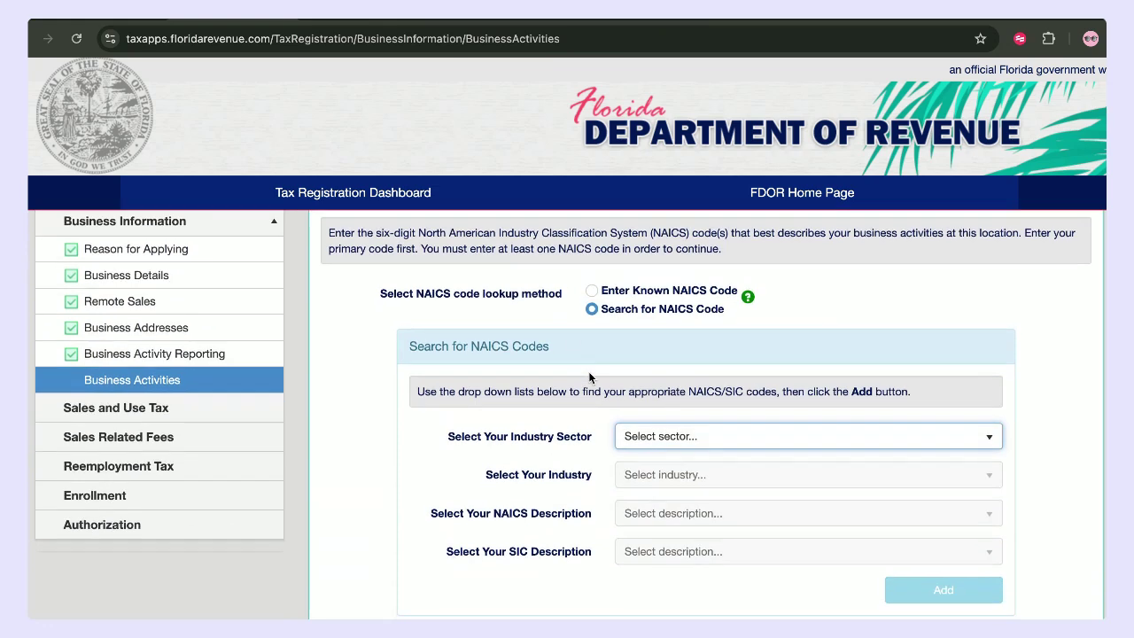
left_click(664, 439)
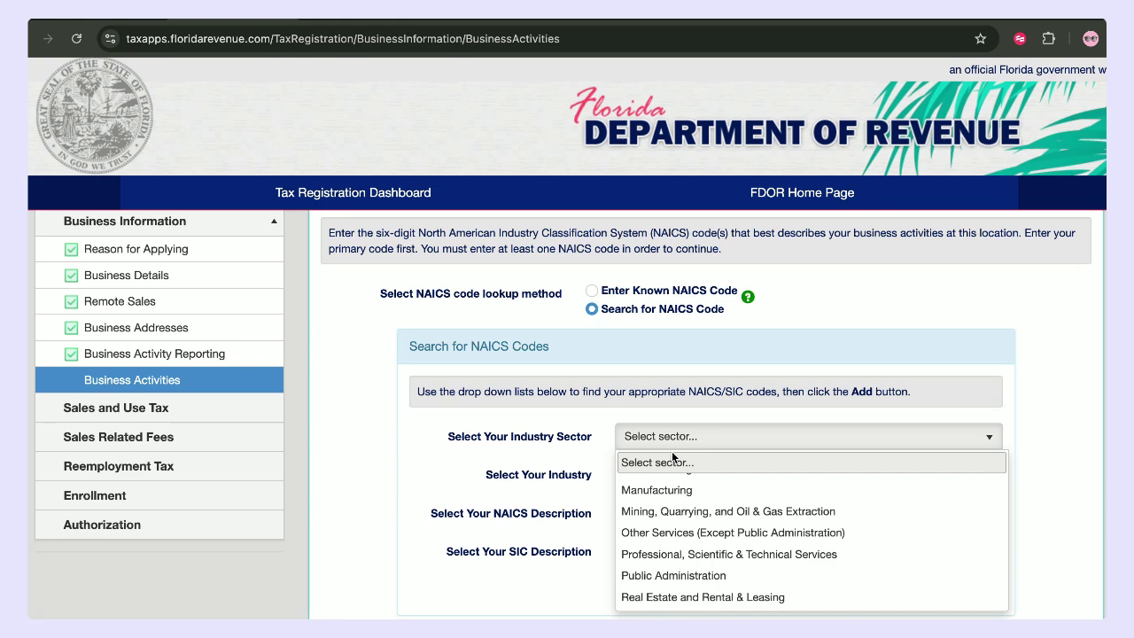
scroll(721, 496, "down", 5)
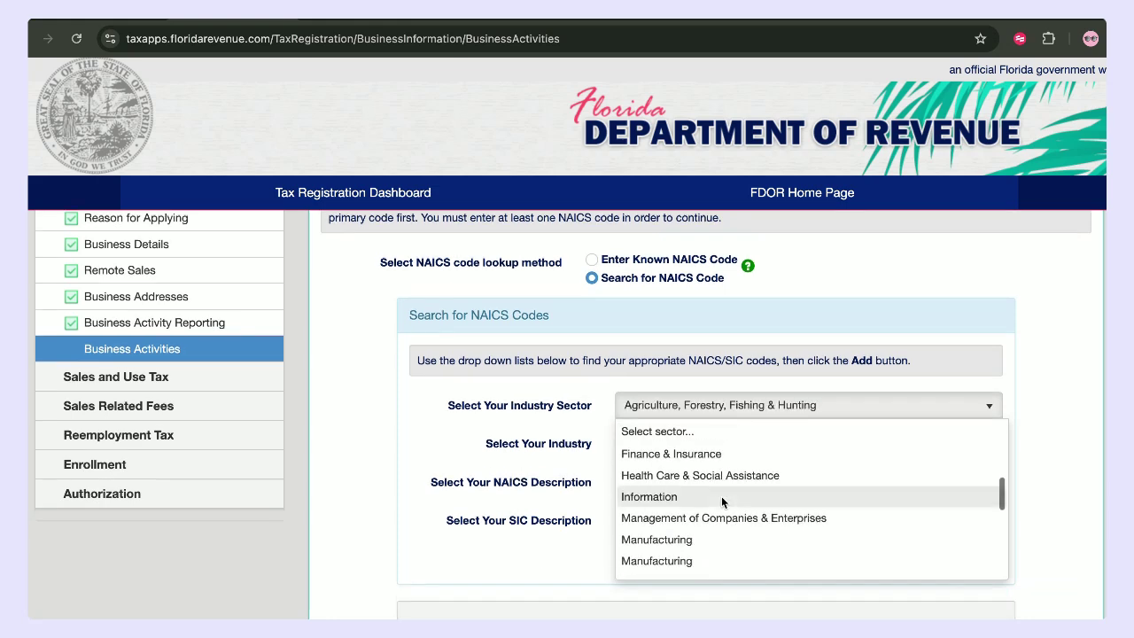
scroll(721, 496, "down", 3)
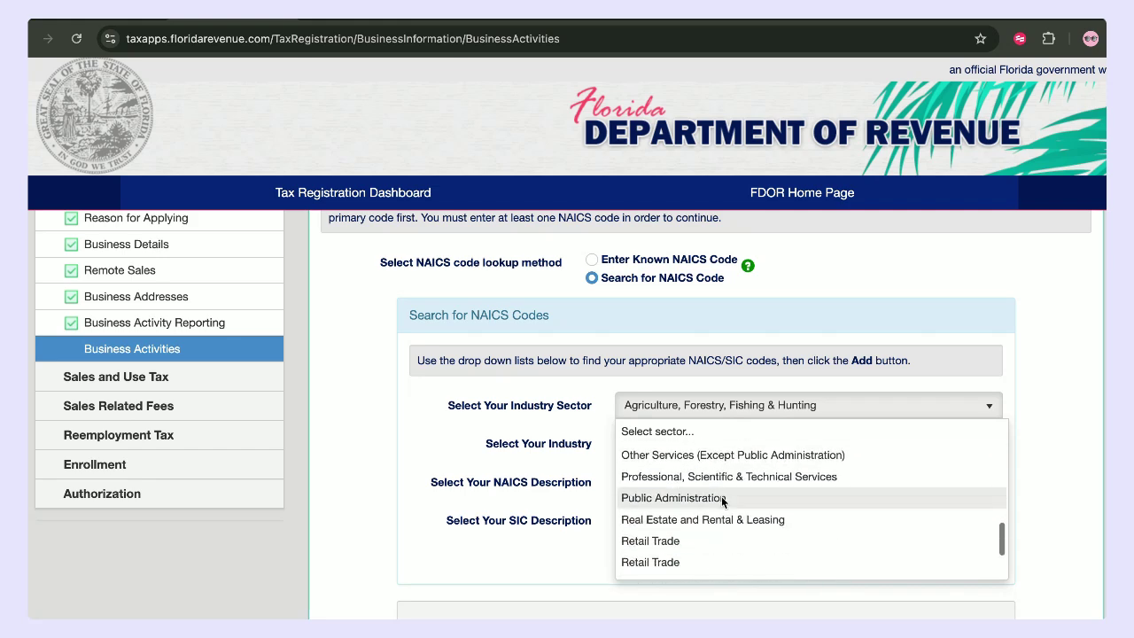
left_click(718, 521)
left_click(674, 455)
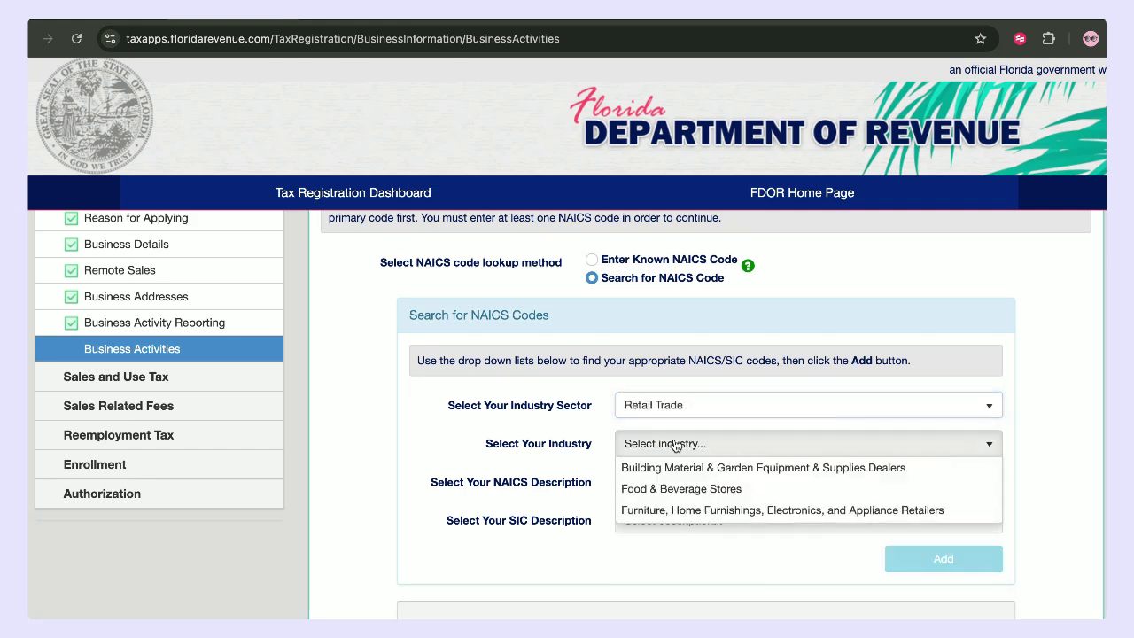
scroll(673, 524, "down", 1)
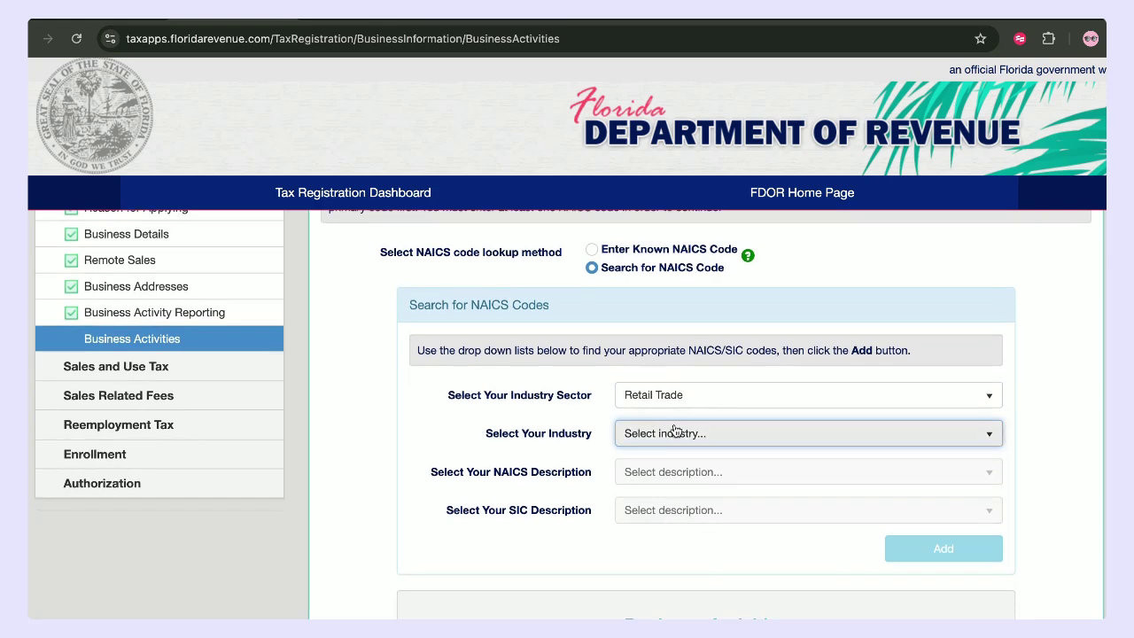
left_click(671, 433)
left_click(703, 502)
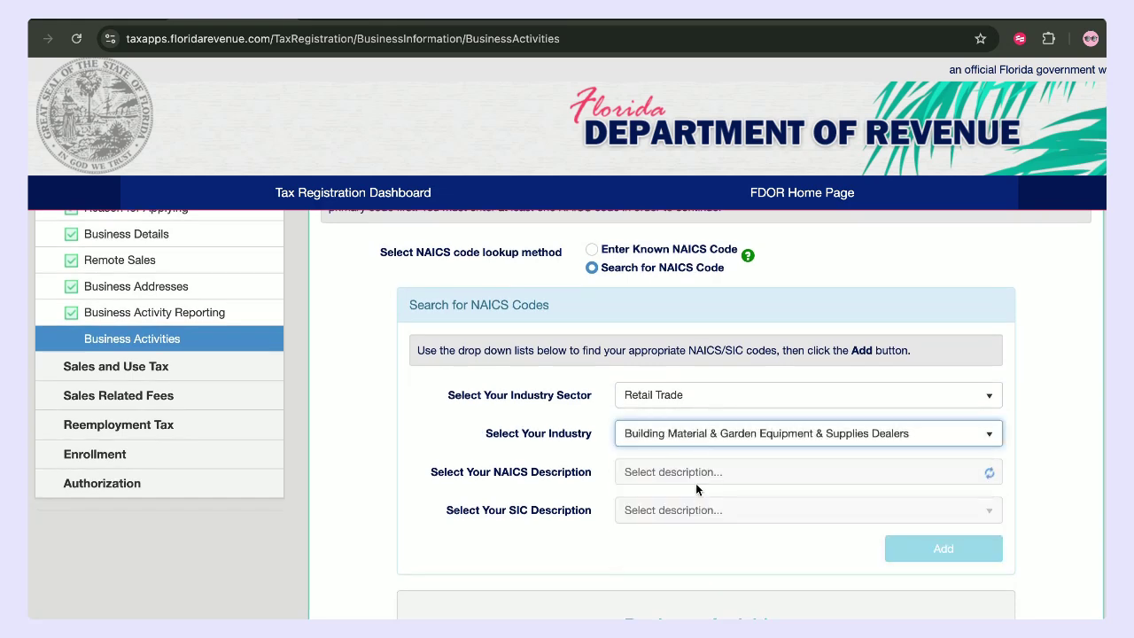
- Add NAICS 444240 Nursery, Garden Center, and Farm Supply Retailers with SIC 5193 Flowers, Nursery Stock
left_click(695, 472)
scroll(677, 578, "down", 2)
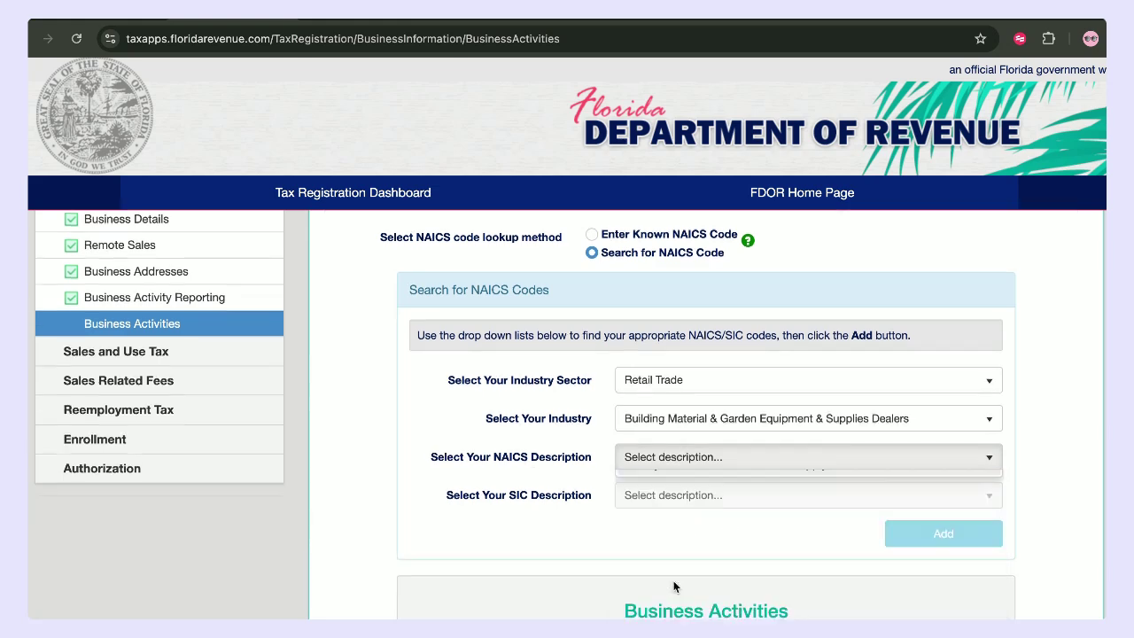
left_click(697, 450)
left_click(682, 604)
scroll(693, 542, "down", 1)
left_click(855, 479)
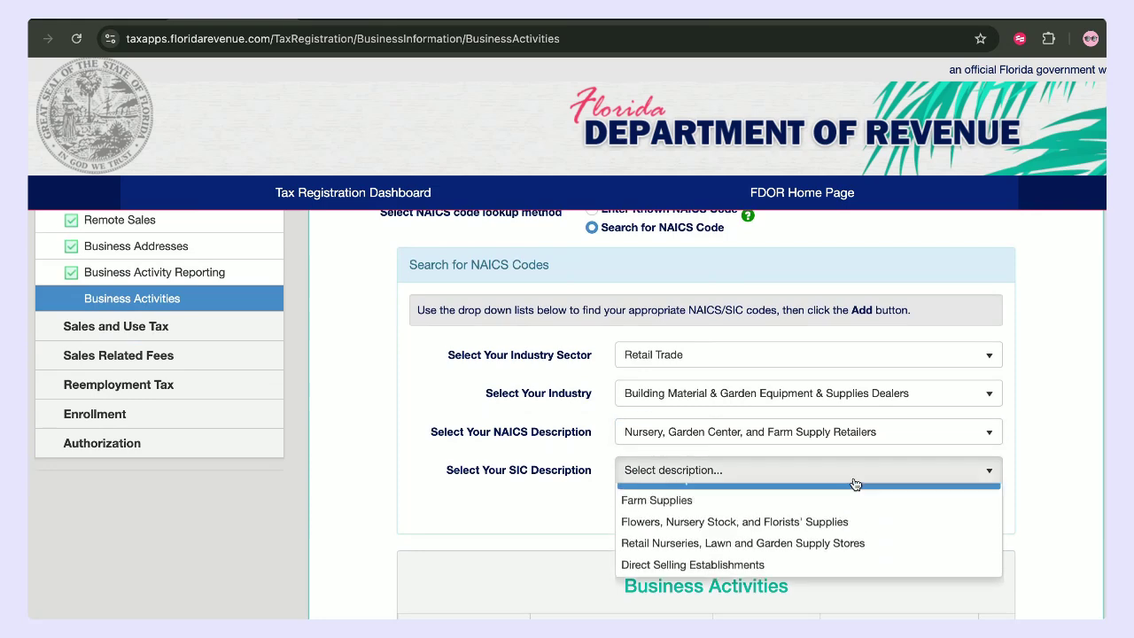
left_click(745, 539)
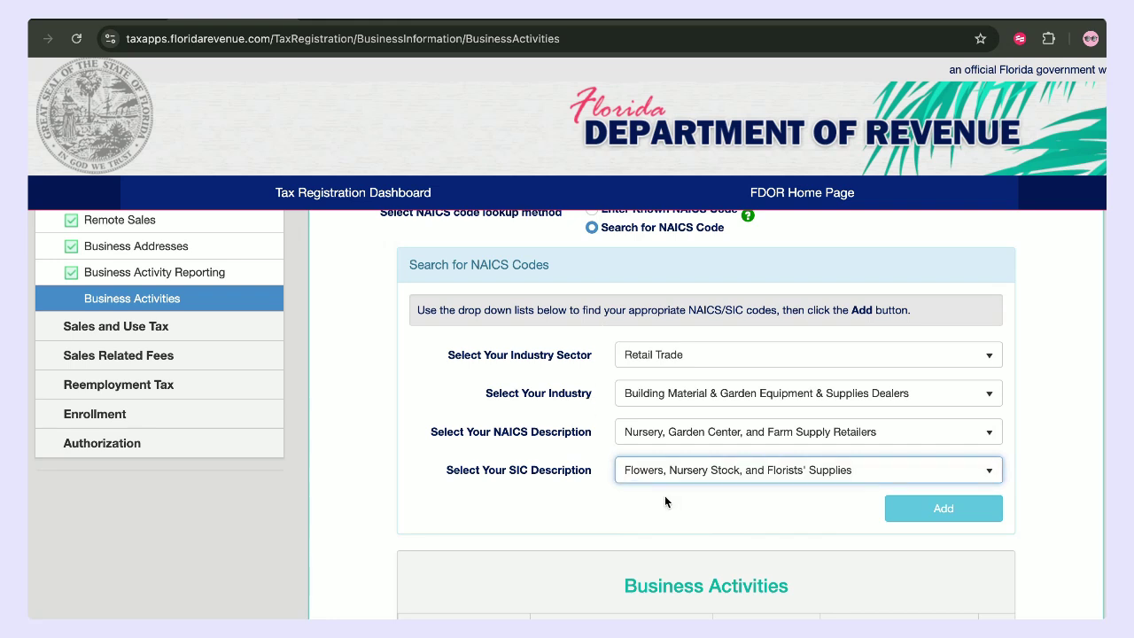
left_click(969, 509)
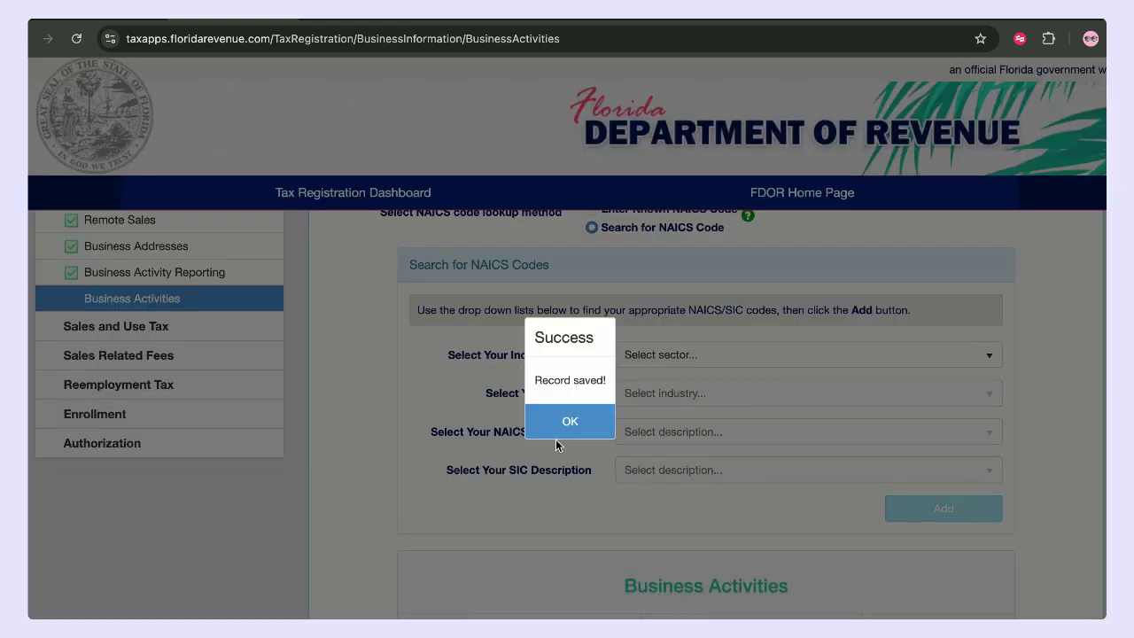
left_click(556, 436)
scroll(634, 456, "down", 3)
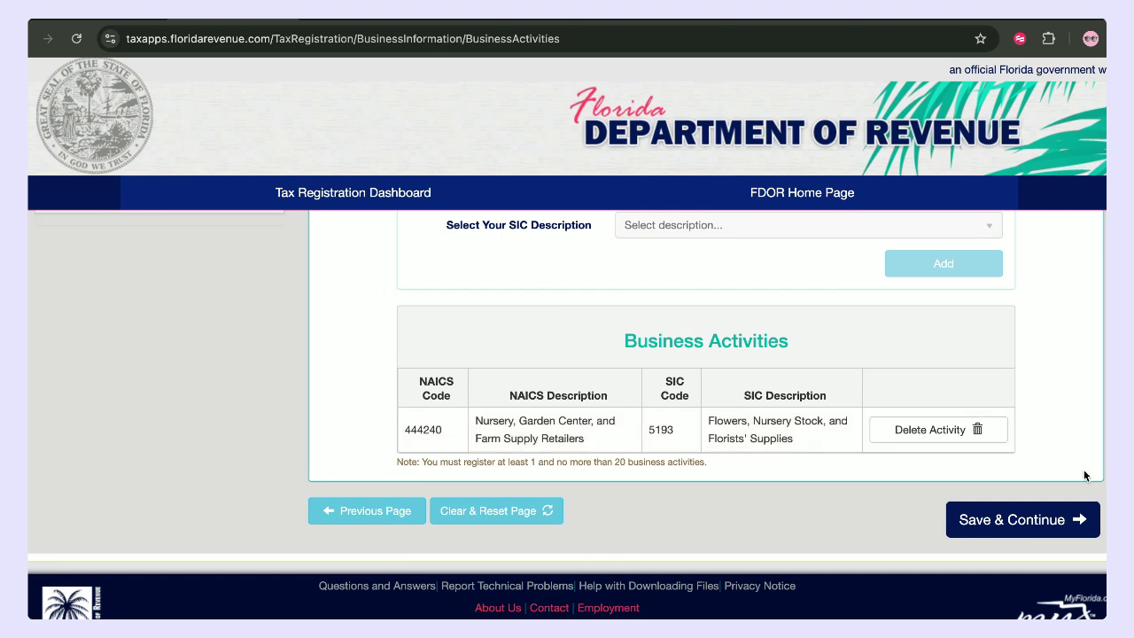
left_click(1075, 519)
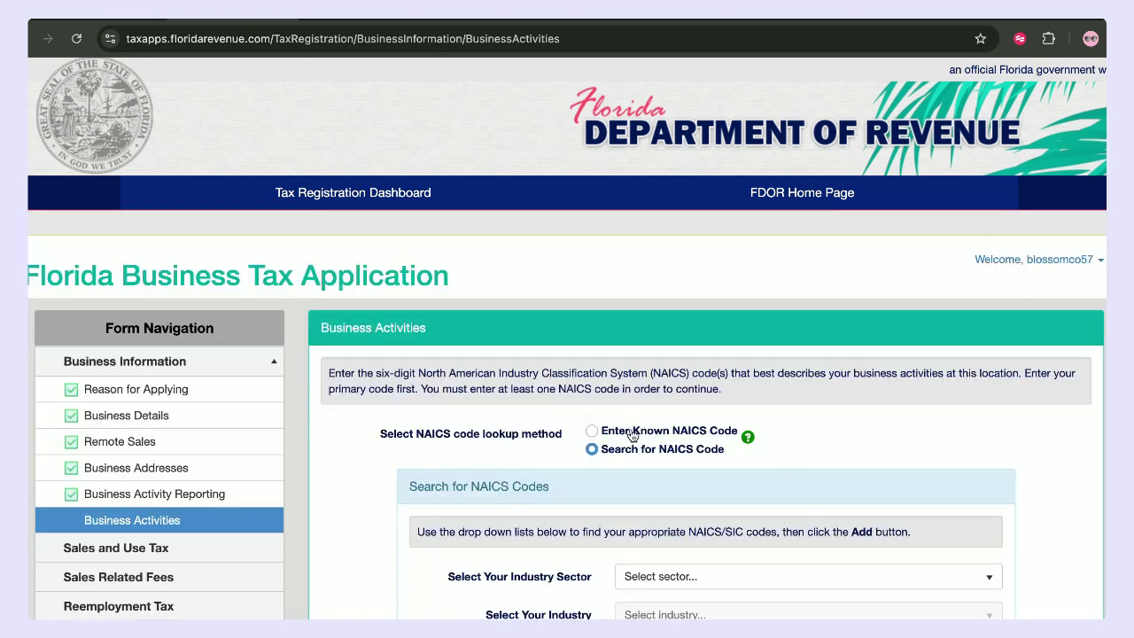
scroll(701, 456, "down", 5)
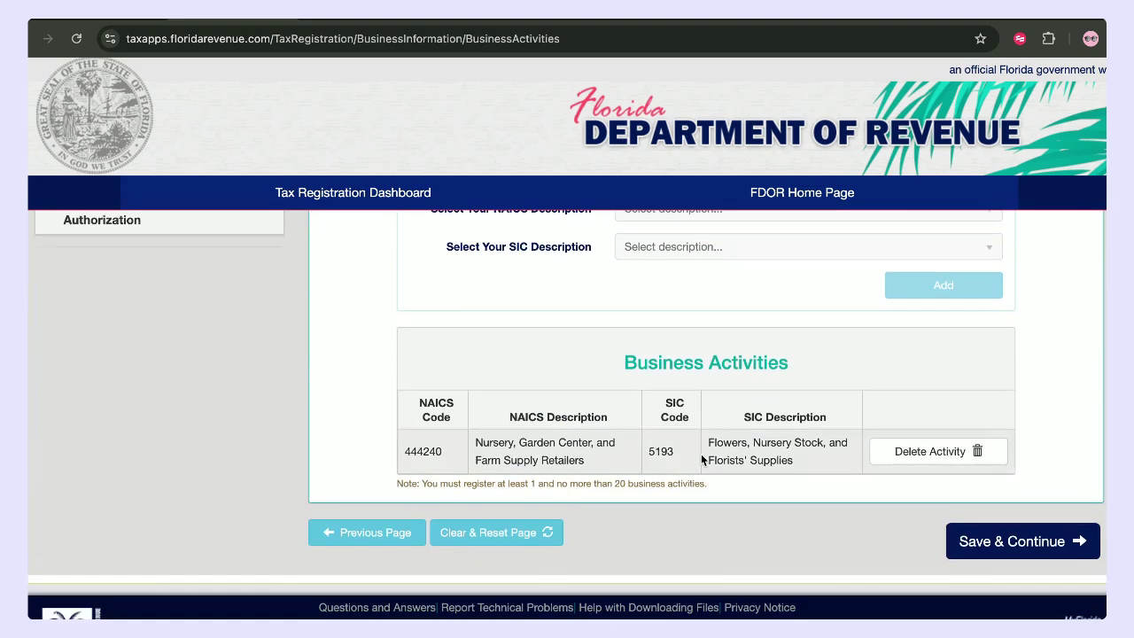
- Save the business activities and set the ownership form to Corporation
left_click(1013, 540)
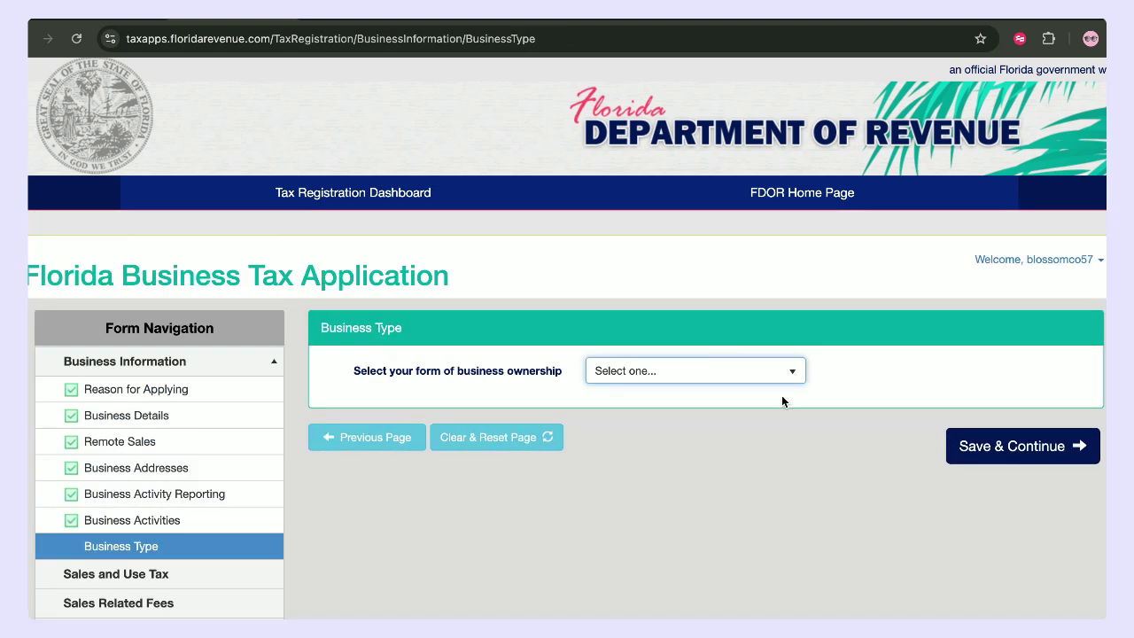
left_click(682, 373)
left_click(649, 461)
left_click(1002, 445)
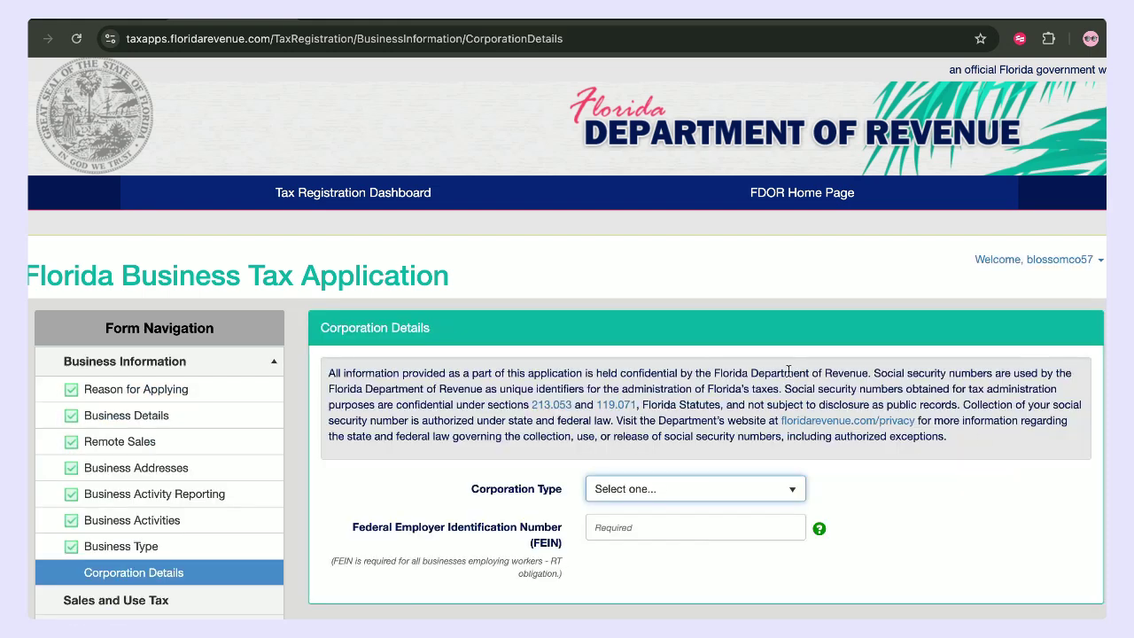
- Set the corporation type to C Corporation and save the corporation details
scroll(681, 405, "down", 1)
left_click(648, 424)
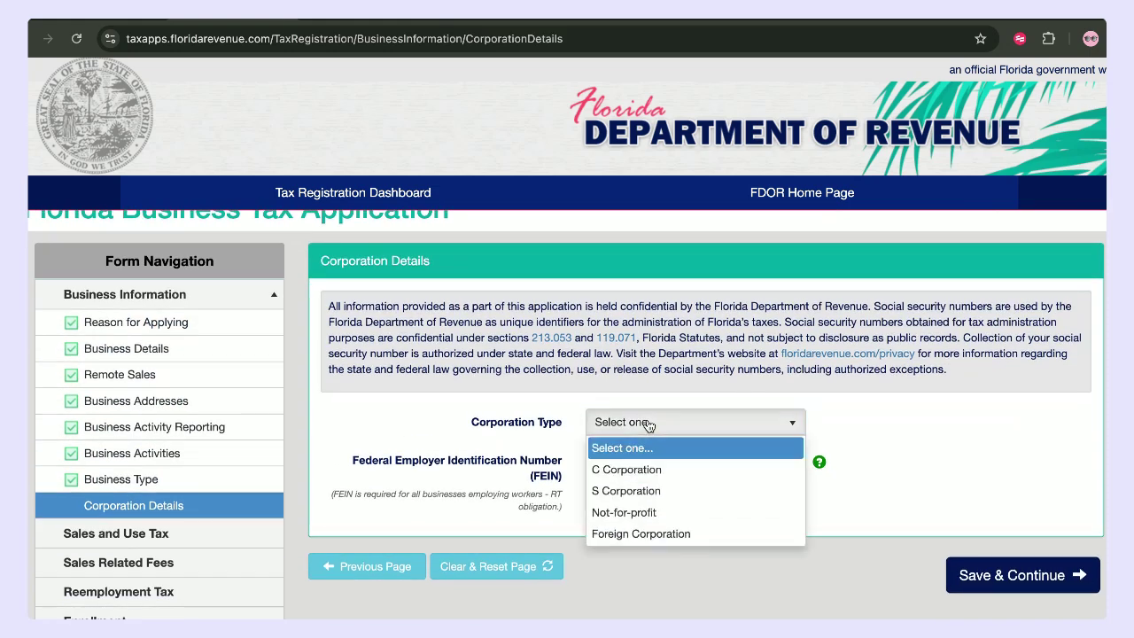
left_click(653, 478)
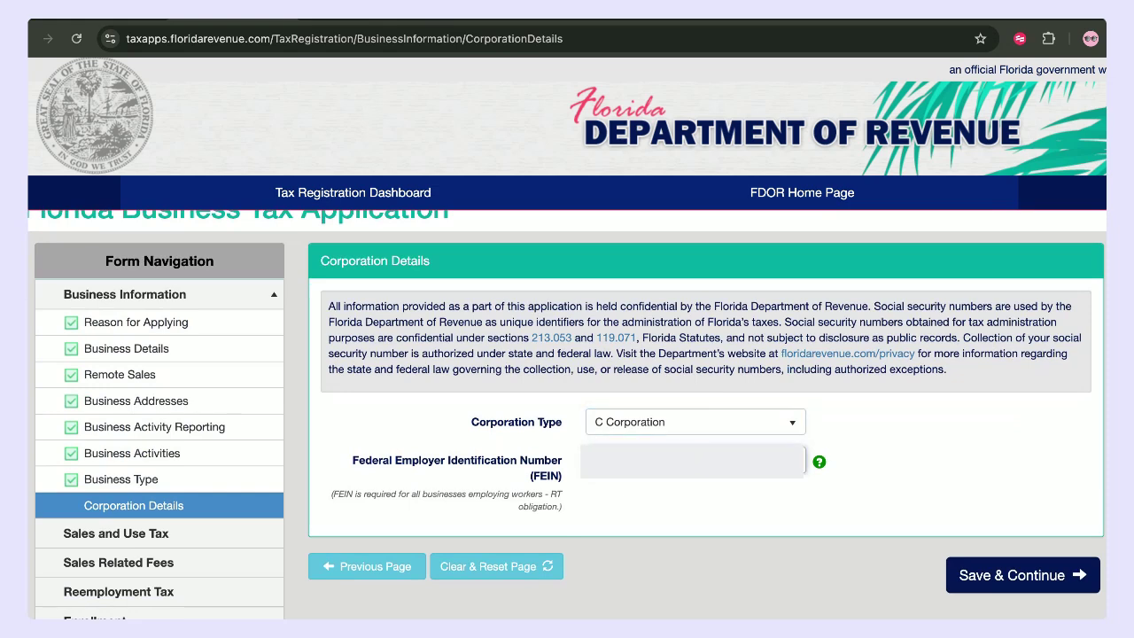
left_click(999, 563)
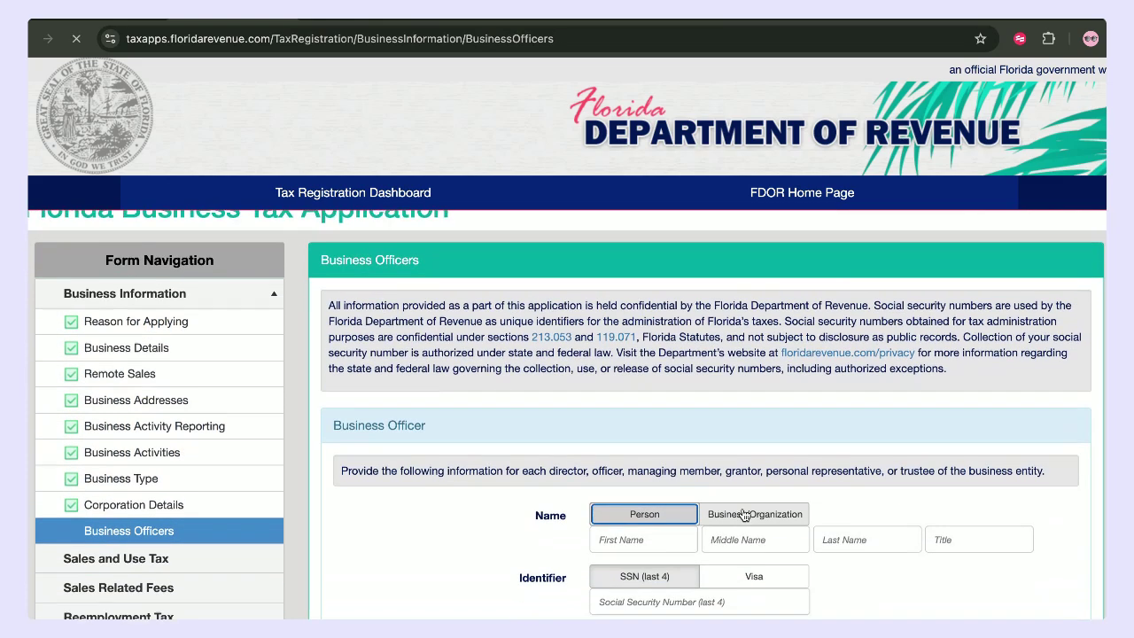
- Enter the officer's first name, last name and last four SSN digits
scroll(744, 514, "down", 5)
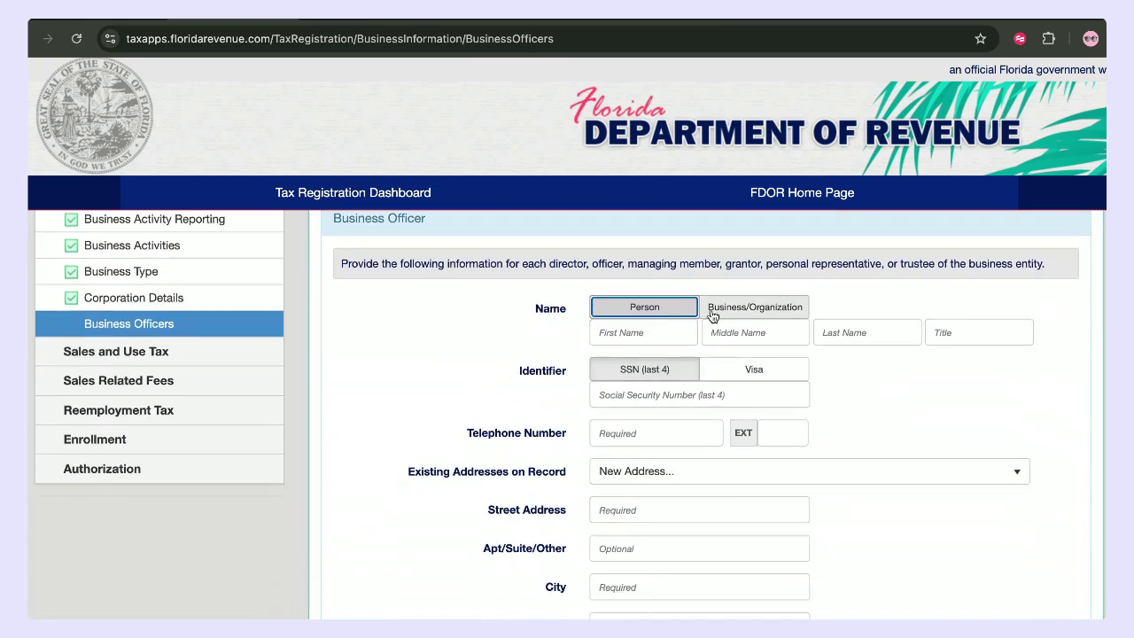
left_click(635, 338)
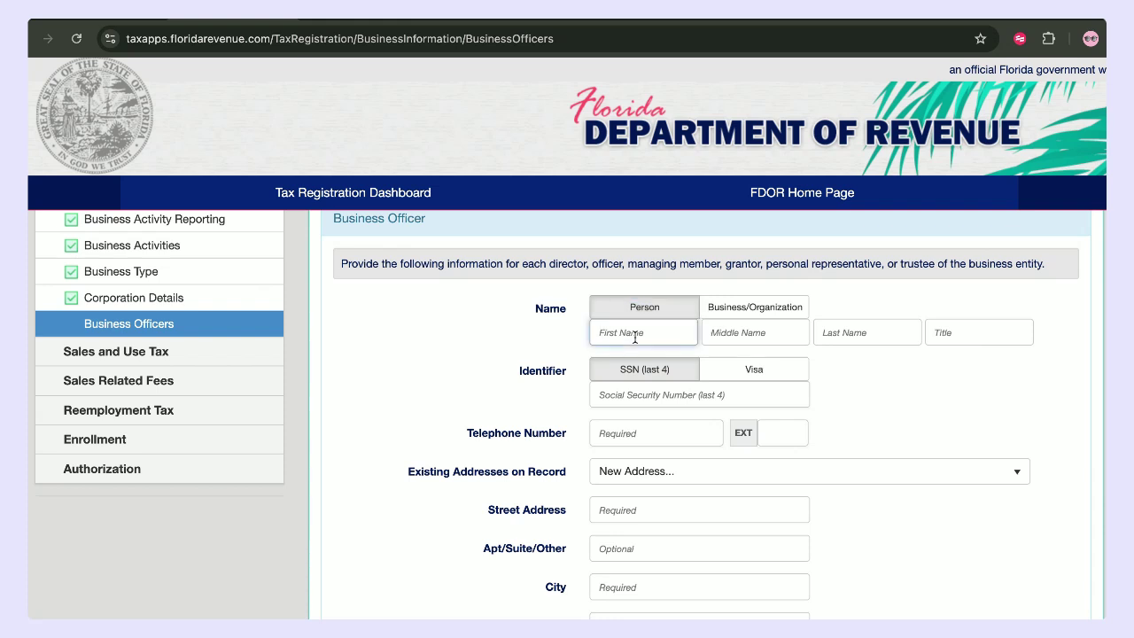
left_click(865, 331)
type("blossom")
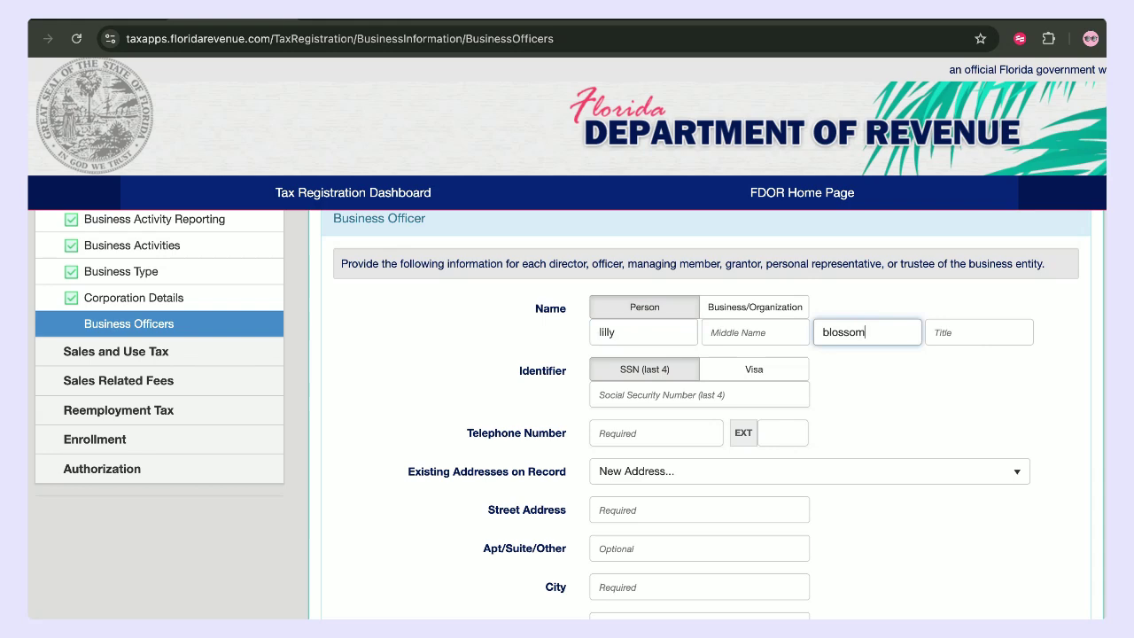
left_click(714, 390)
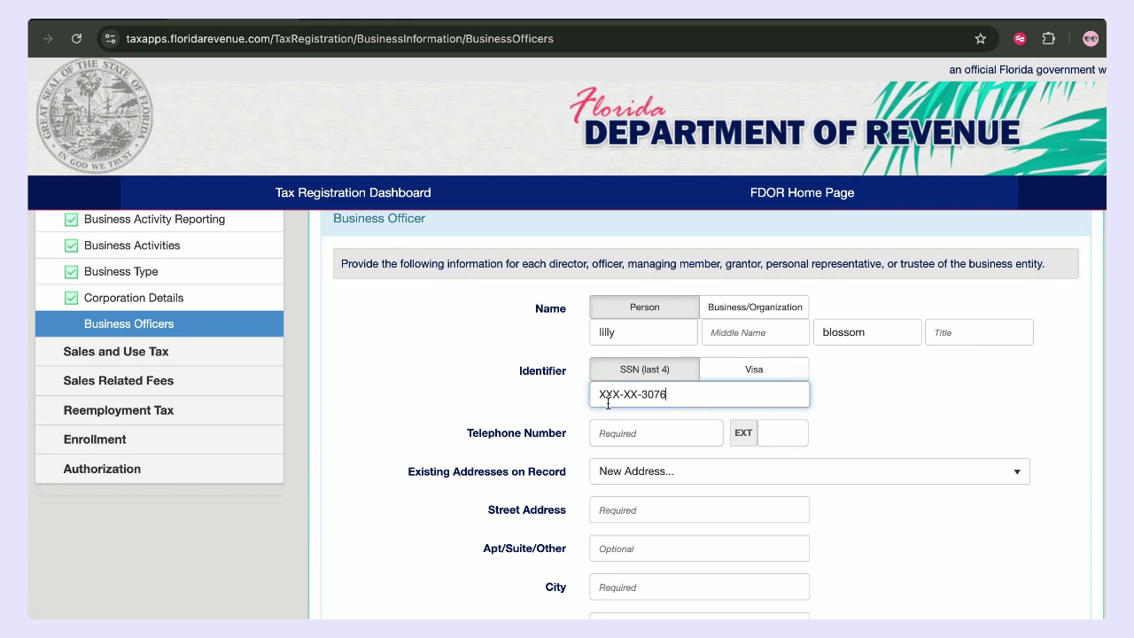
- Give the officer a telephone number and the address already on record, then add them
left_click(627, 443)
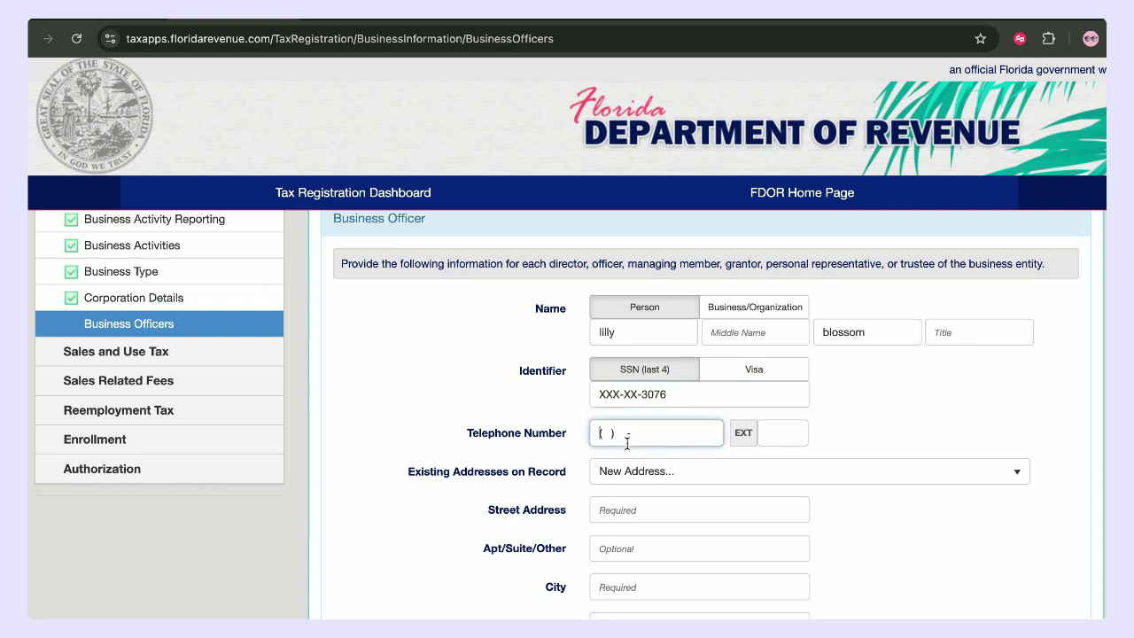
left_click(631, 483)
left_click(632, 519)
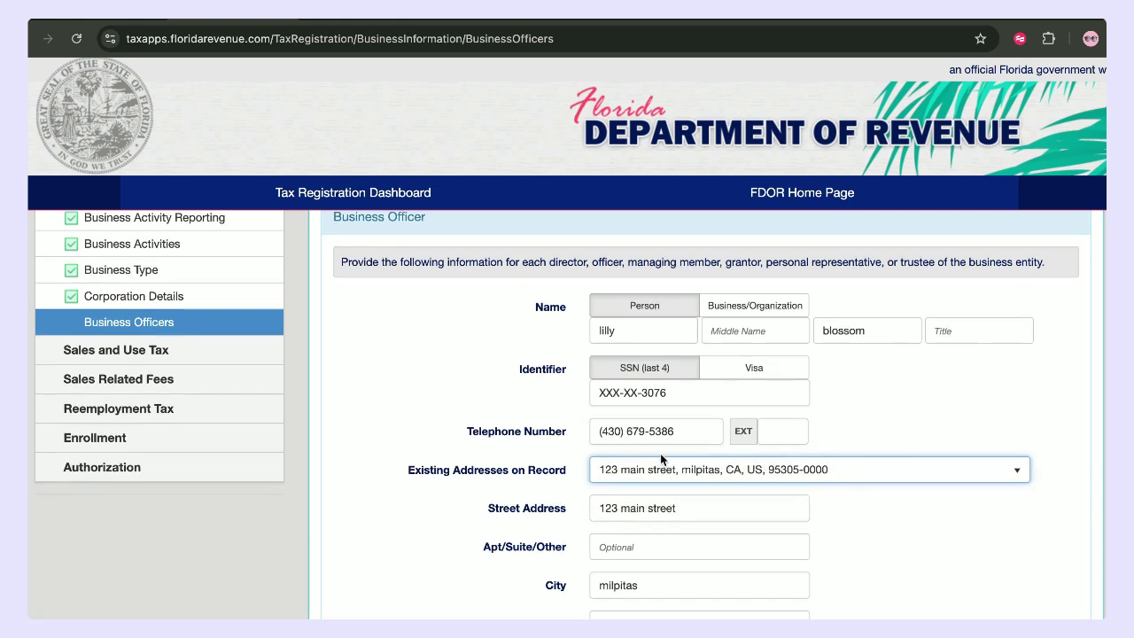
scroll(660, 453, "down", 1)
scroll(656, 533, "down", 4)
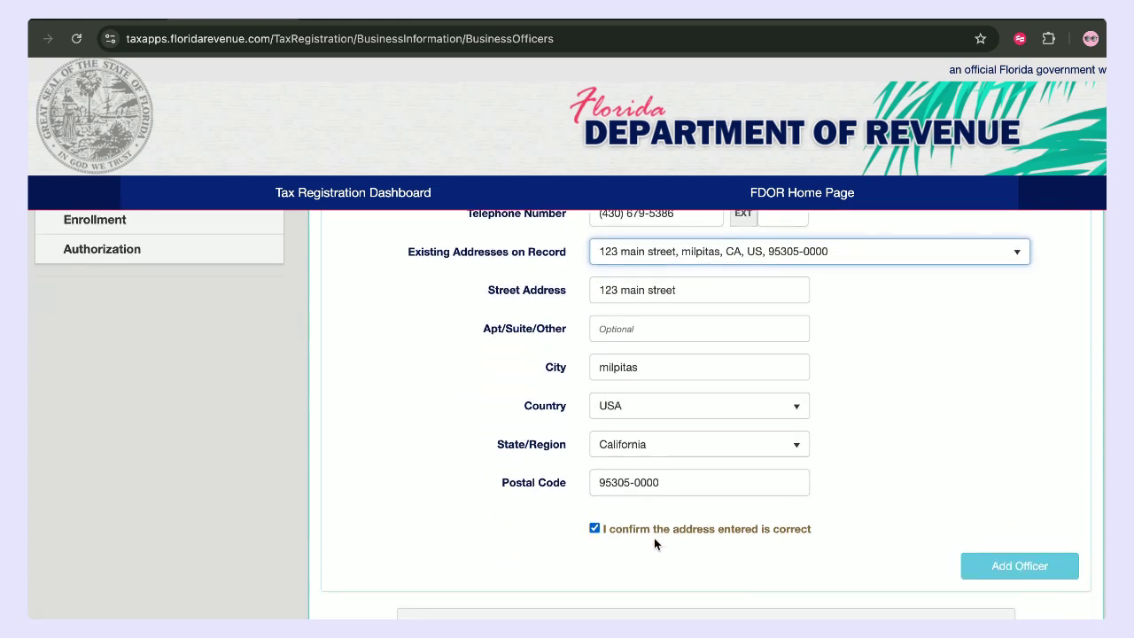
scroll(655, 539, "up", 2)
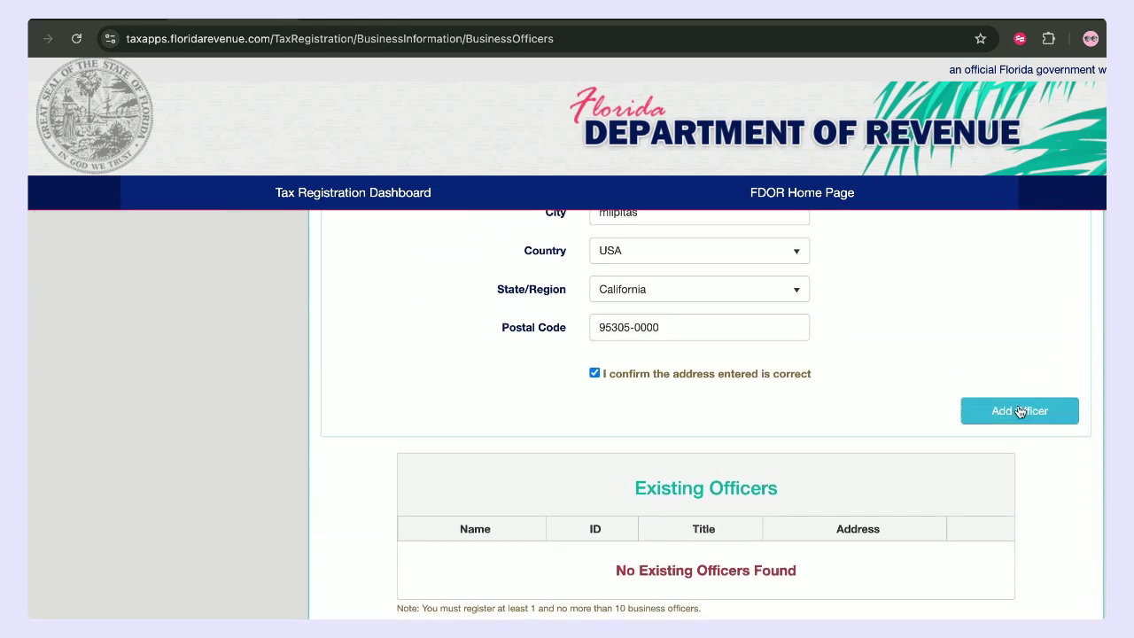
left_click(1021, 409)
- Set the officer's title to 'president', add them to the officers list, and save the page
scroll(714, 365, "down", 3)
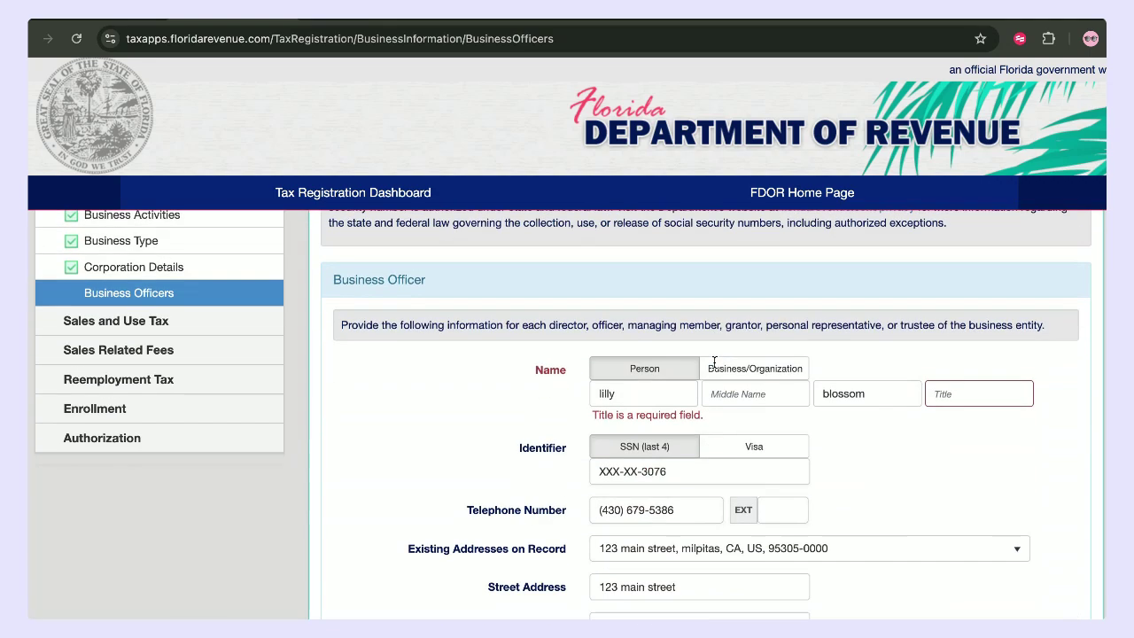
left_click(665, 397)
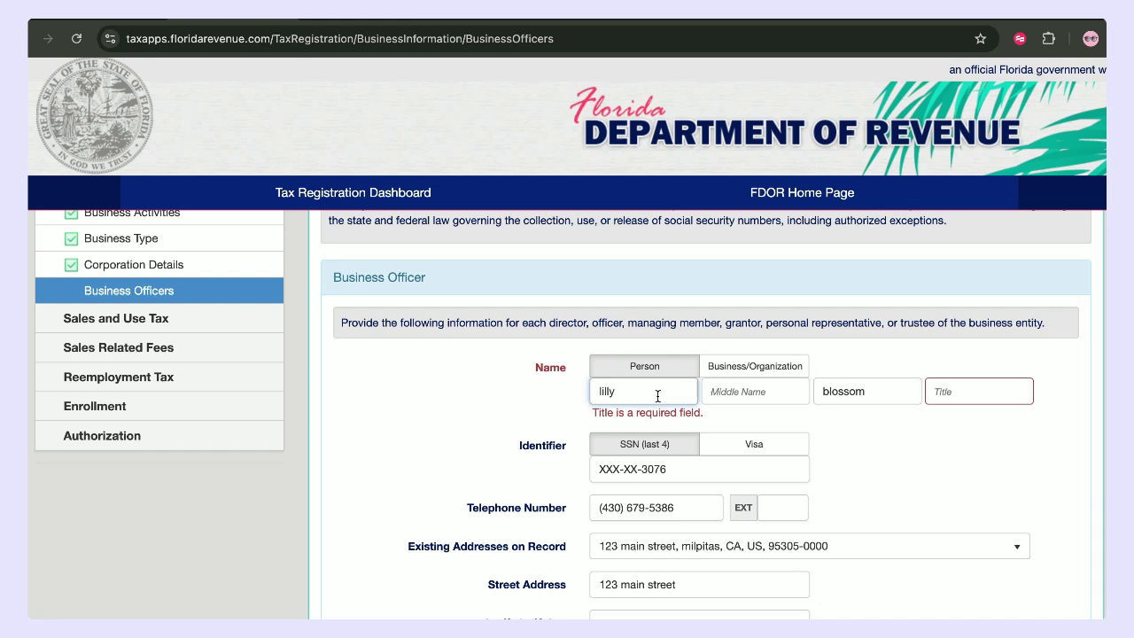
left_click_drag(659, 391, 564, 395)
left_click(942, 388)
type("president")
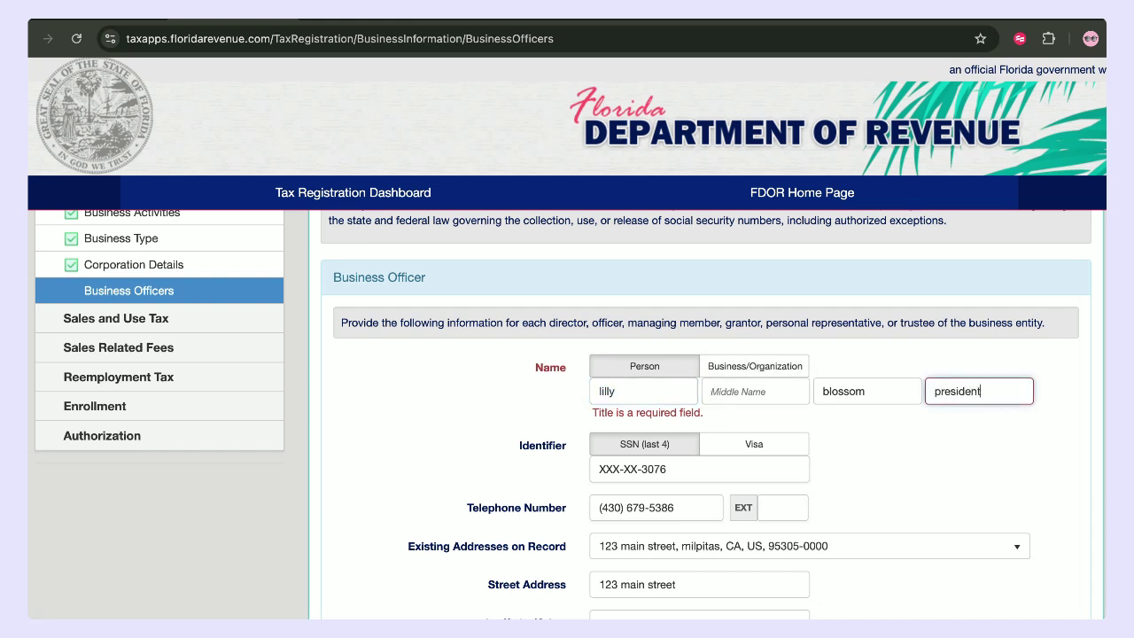
scroll(882, 459, "down", 5)
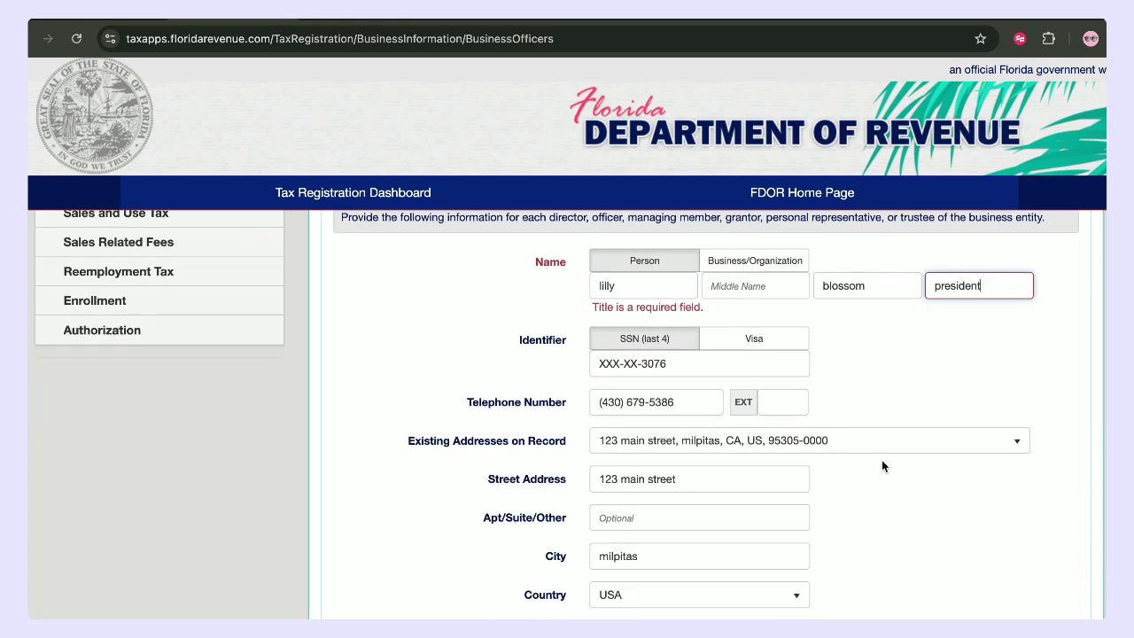
left_click(1005, 429)
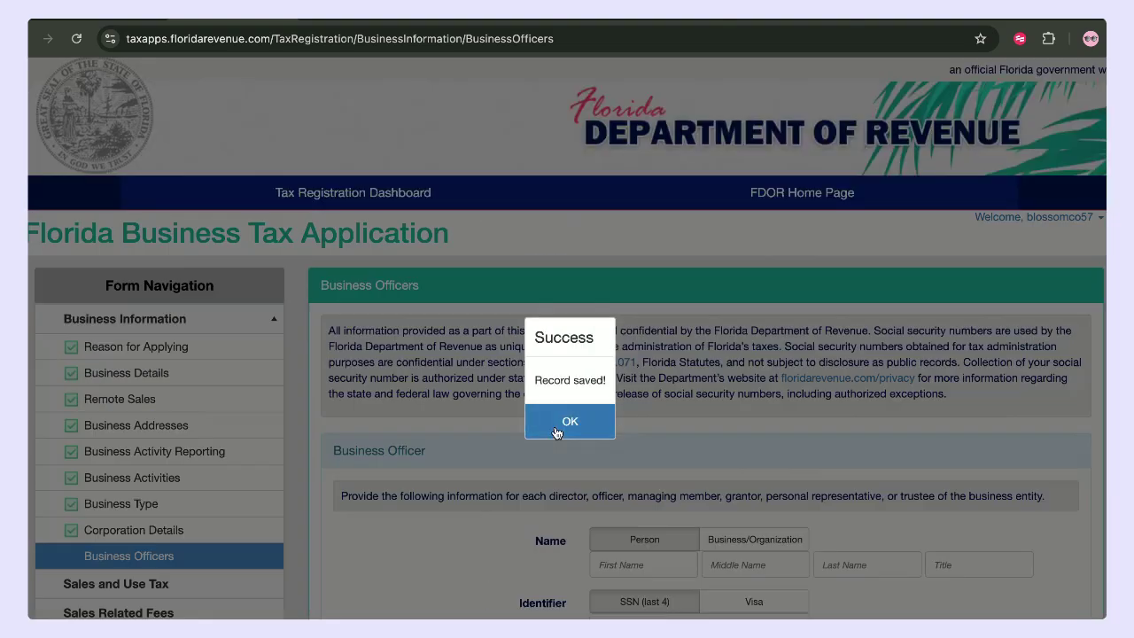
left_click(544, 425)
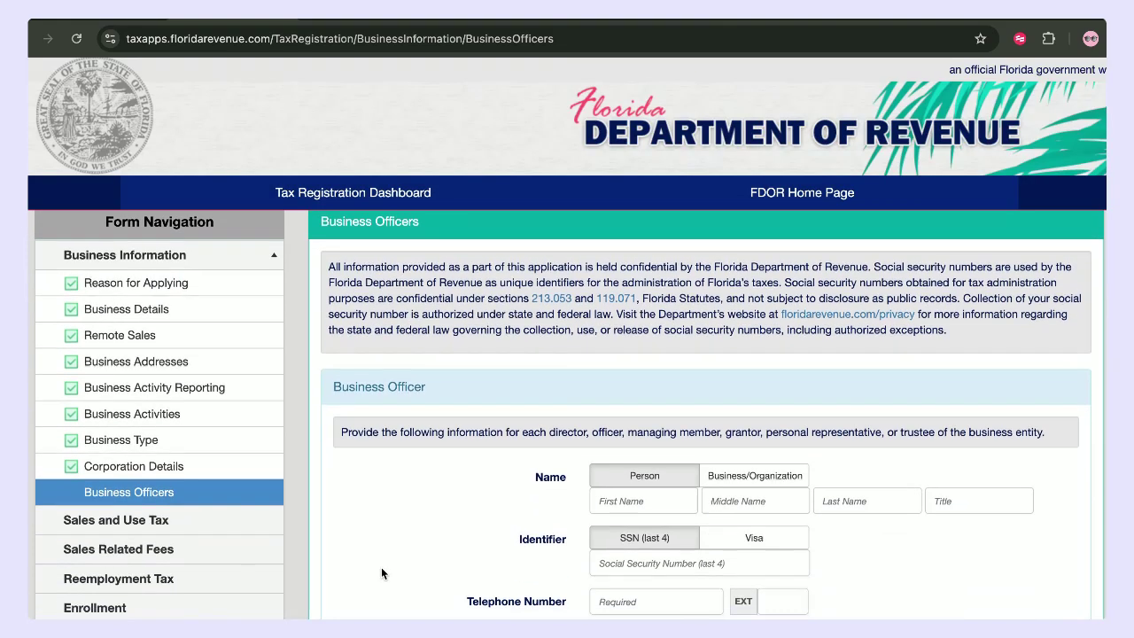
scroll(381, 571, "down", 10)
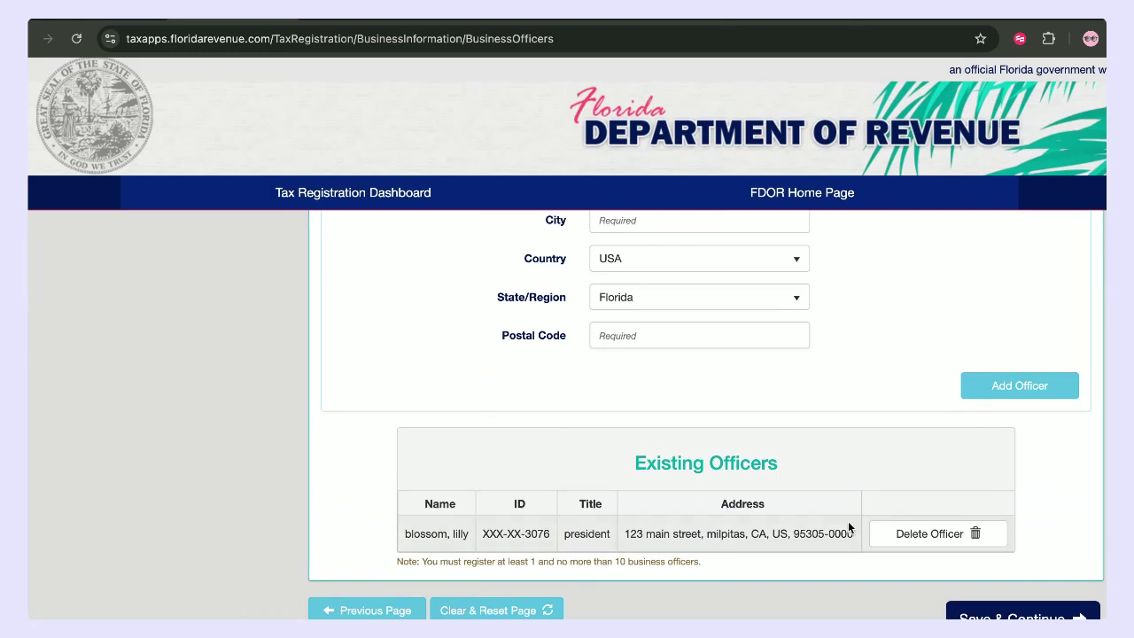
left_click(1032, 611)
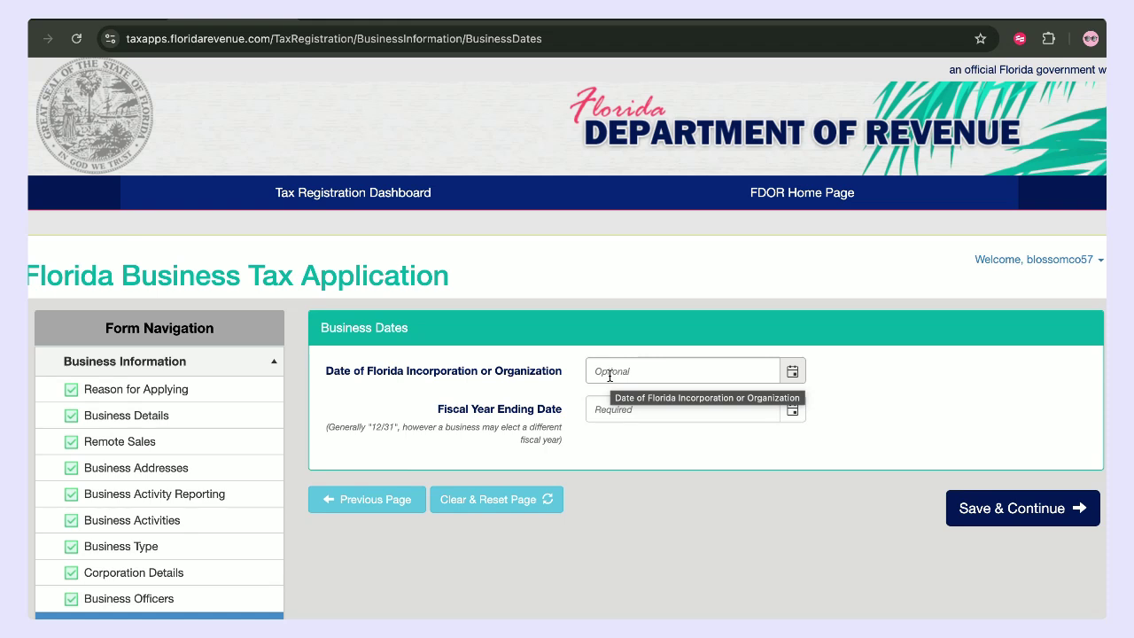
- Set the fiscal year ending date to 12/31 and save the business dates
left_click(647, 410)
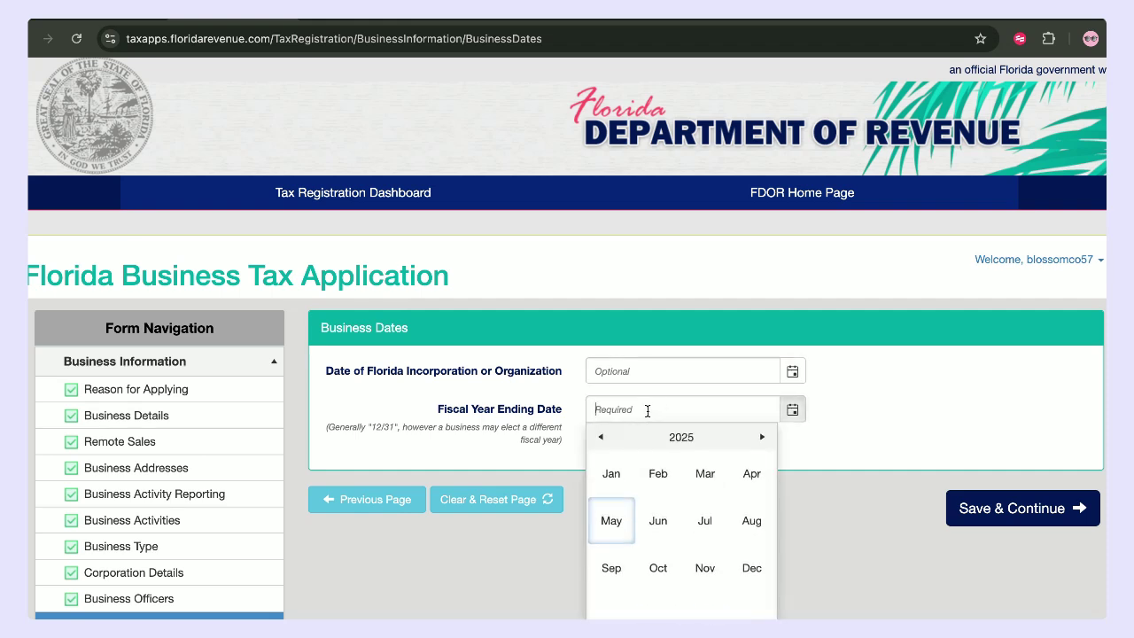
left_click(767, 582)
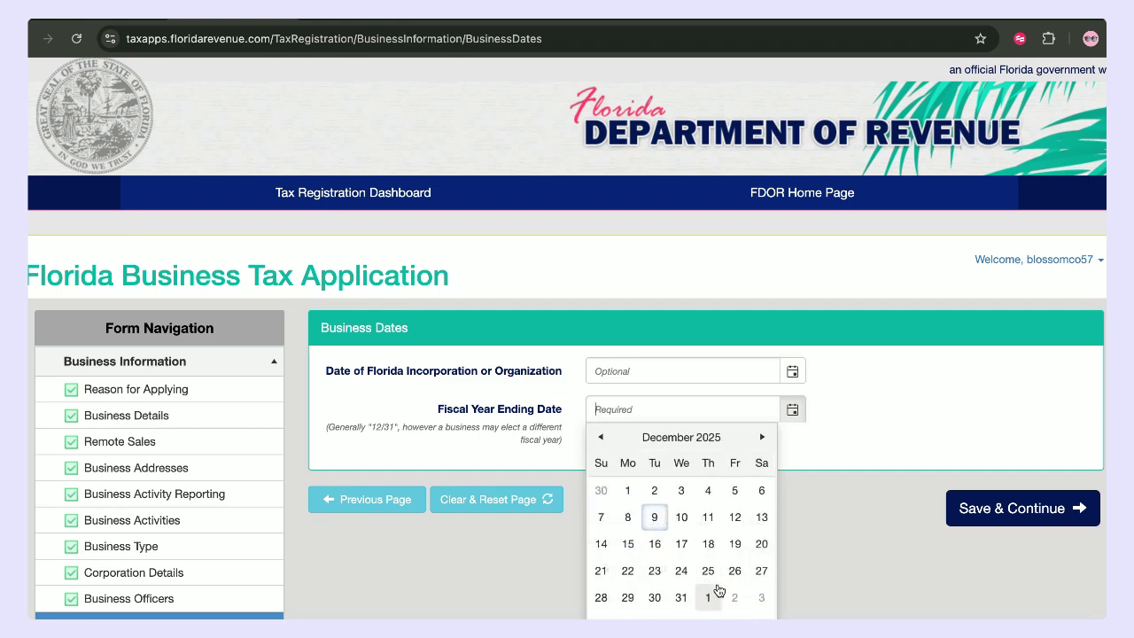
left_click(682, 599)
scroll(939, 404, "down", 1)
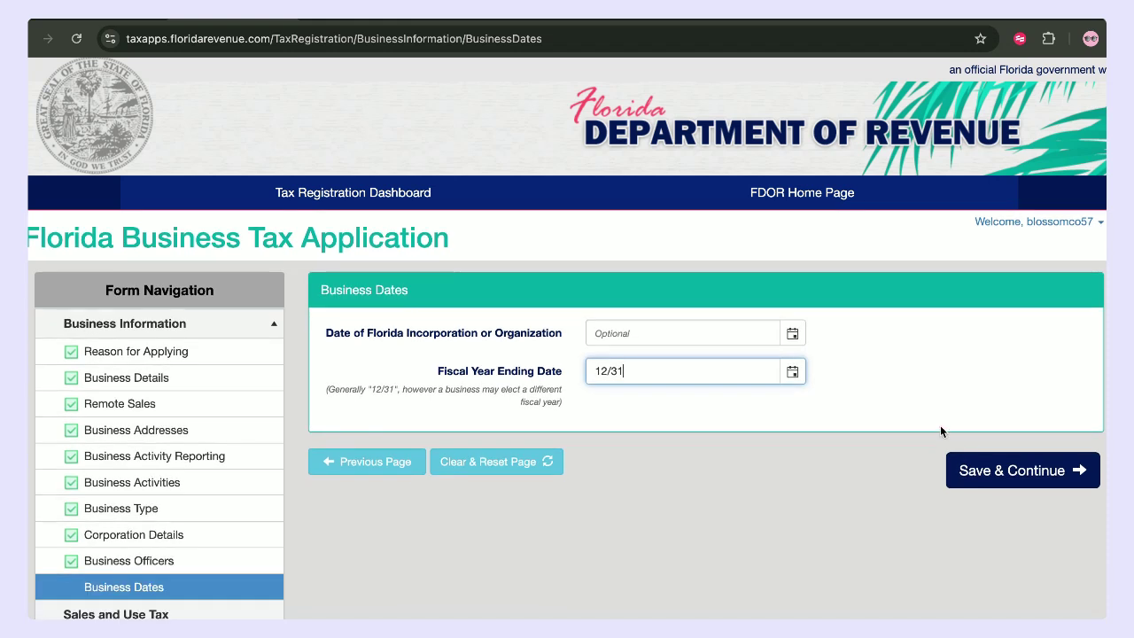
left_click(1035, 485)
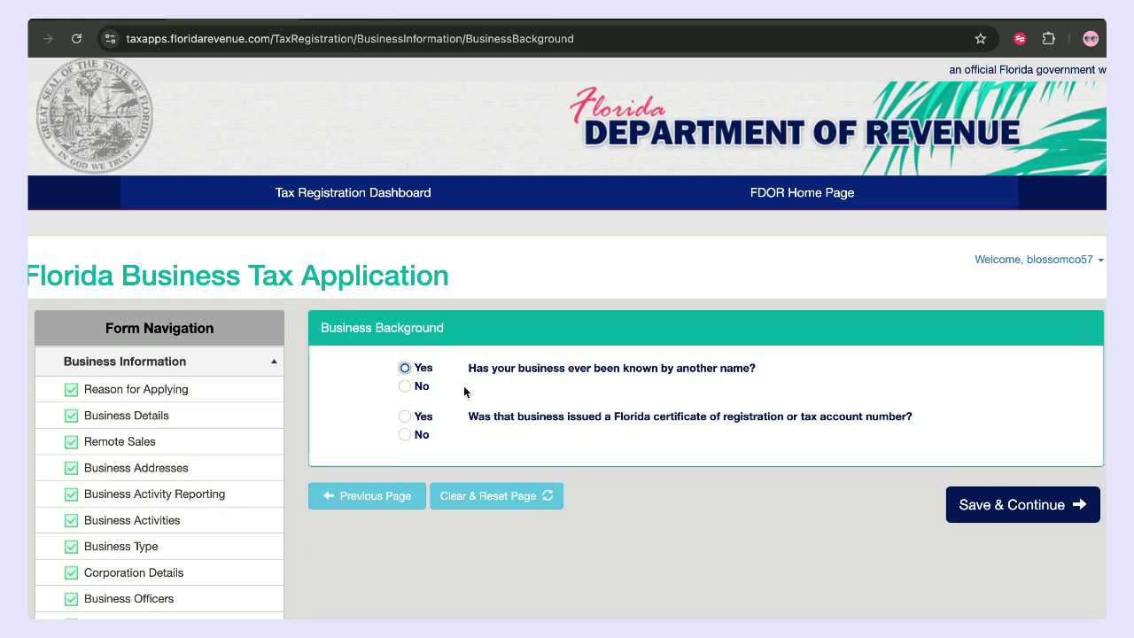
- Answer No to the other-name and prior Florida registration questions, then save
left_click(405, 387)
left_click(405, 435)
left_click(1019, 506)
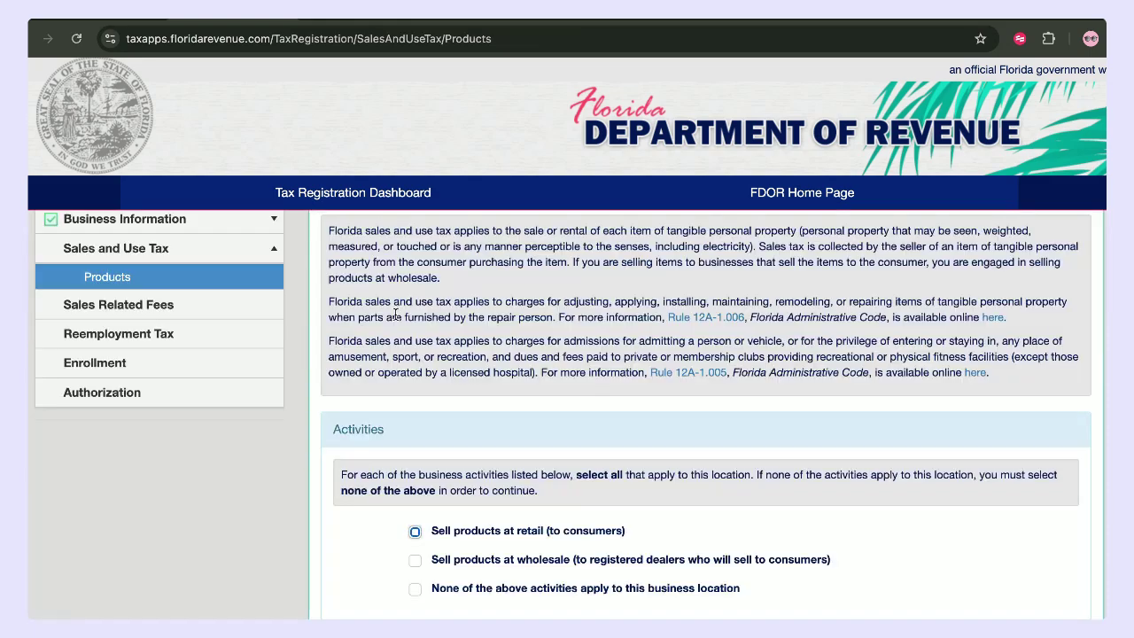
- Check 'Sell products at retail (to consumers)' as the product activity and save
scroll(396, 312, "down", 1)
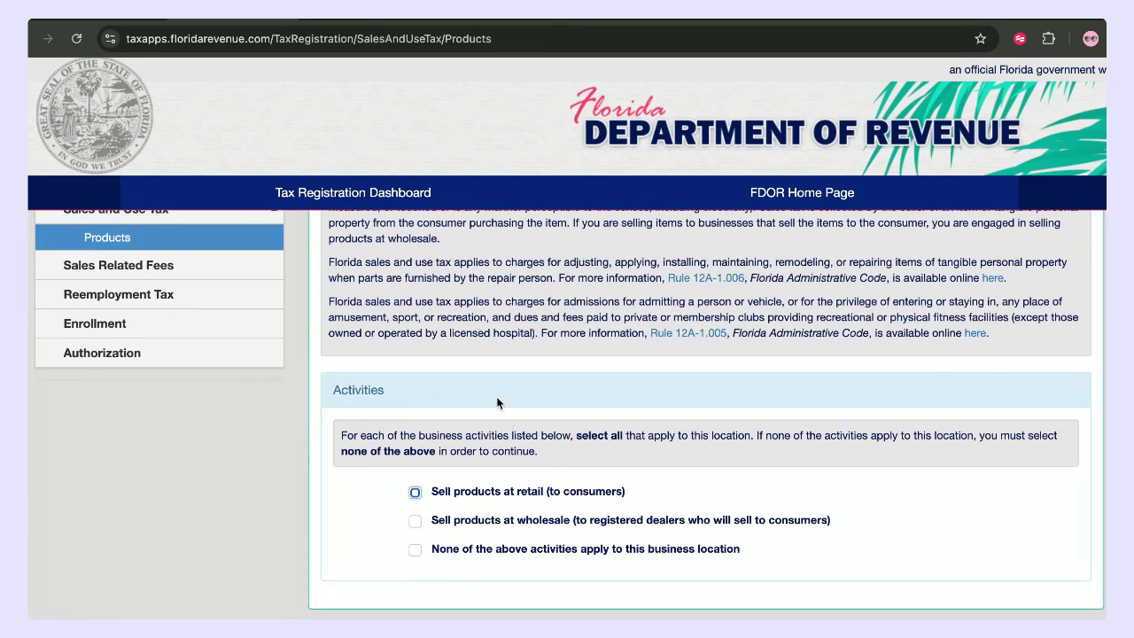
scroll(497, 403, "down", 1)
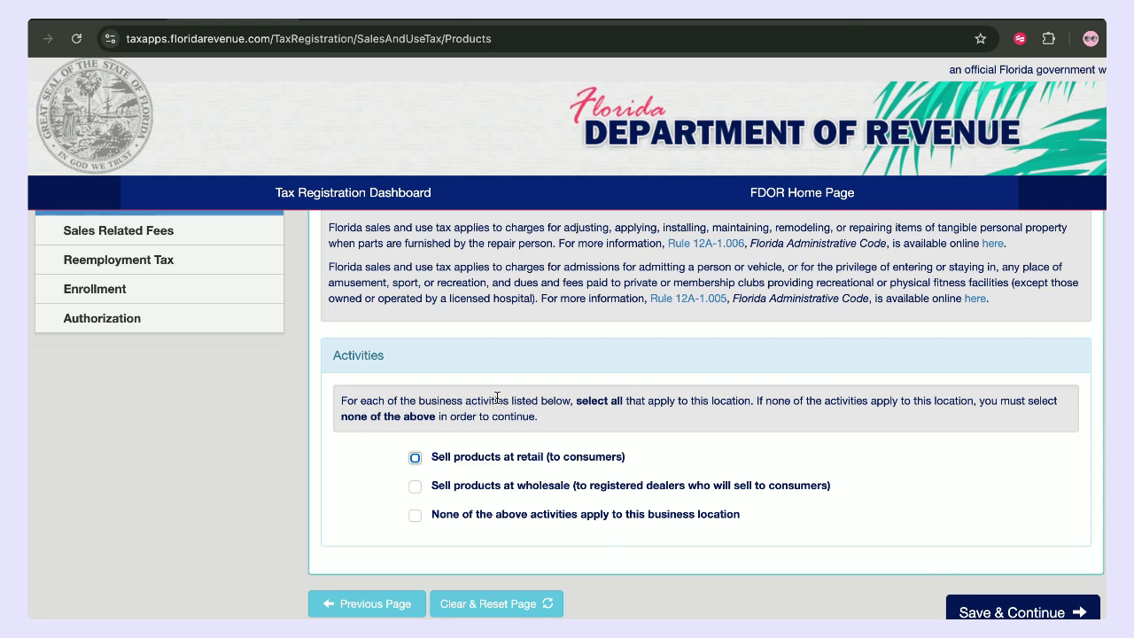
left_click(414, 458)
scroll(601, 486, "down", 1)
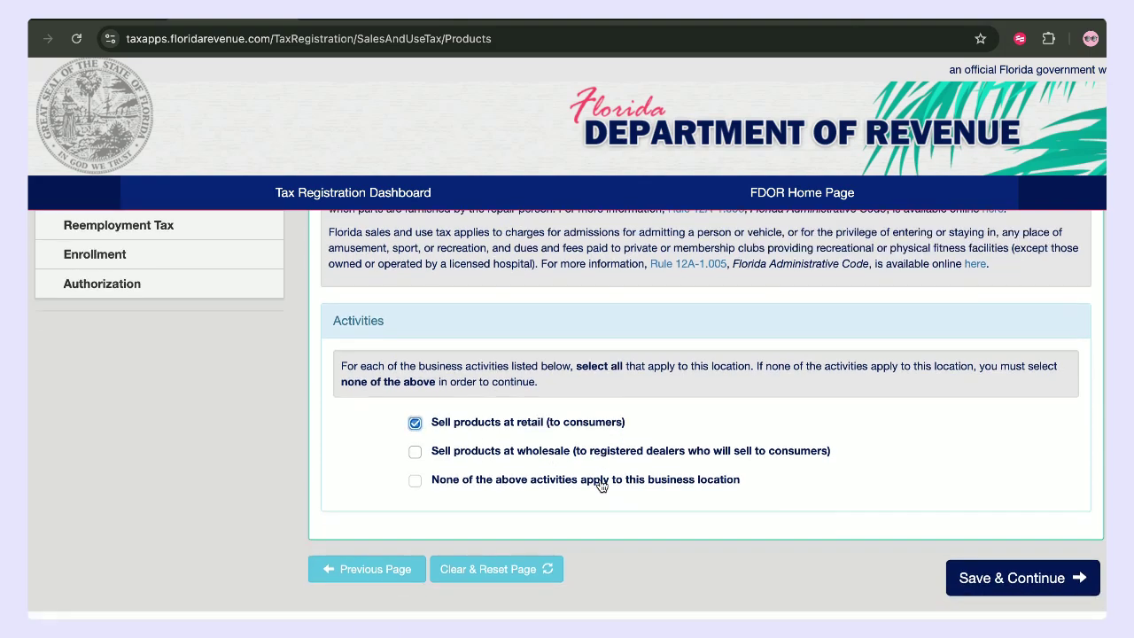
left_click(1008, 580)
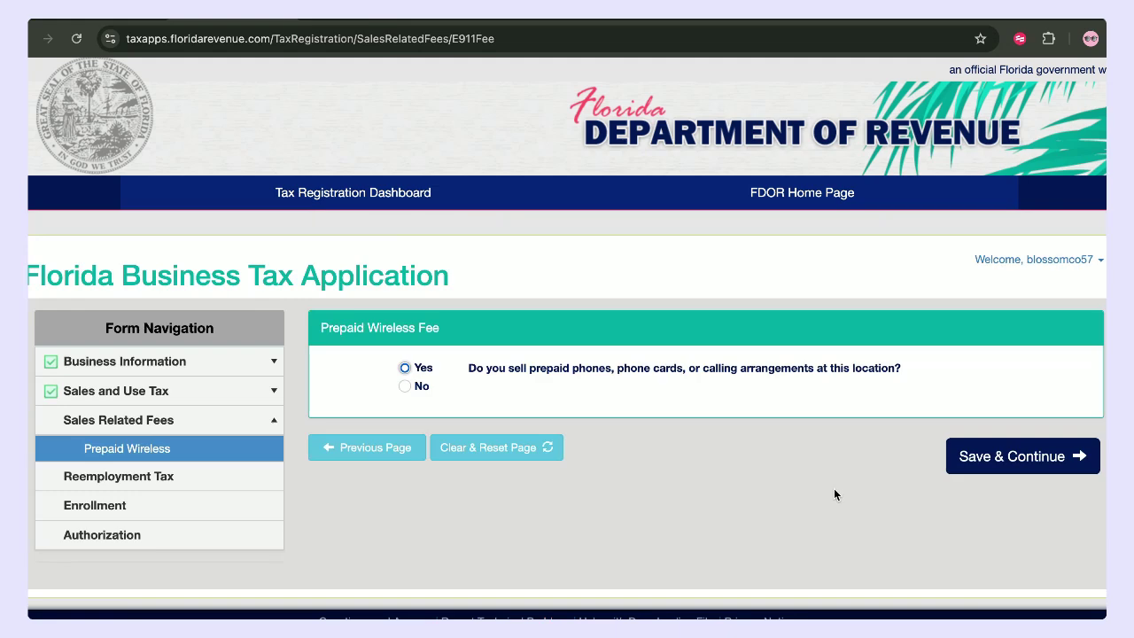
- Answer No to selling prepaid wireless phones and save that page
left_click(405, 365)
left_click(405, 390)
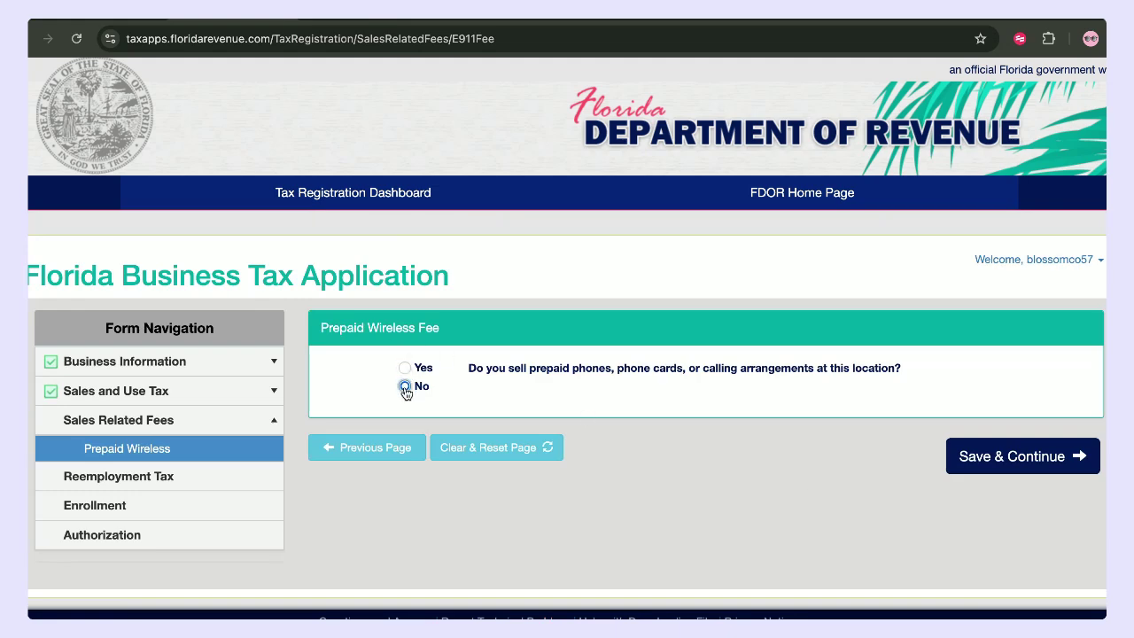
left_click(982, 457)
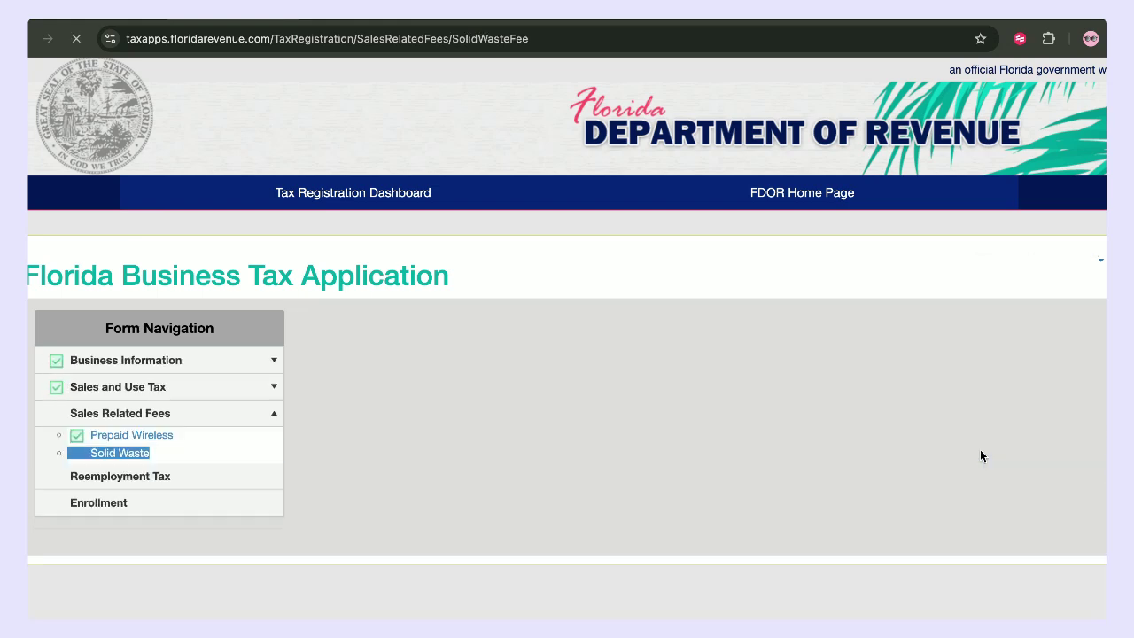
- Answer No to selling new tires and lead-acid batteries, then save the solid waste page
scroll(597, 403, "down", 1)
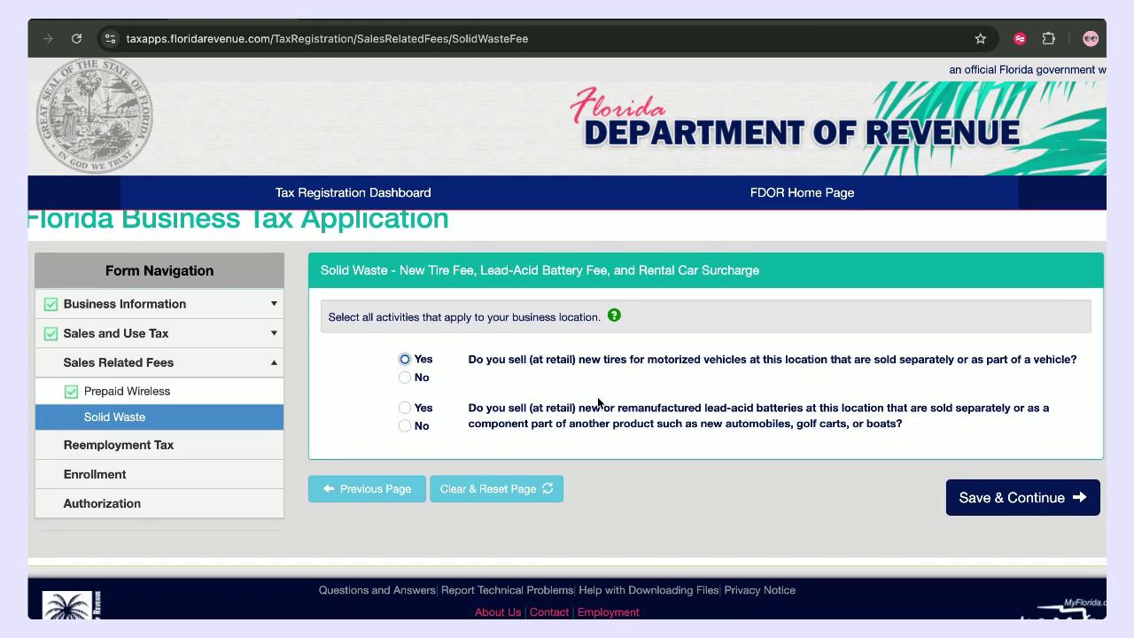
left_click(405, 378)
left_click(405, 426)
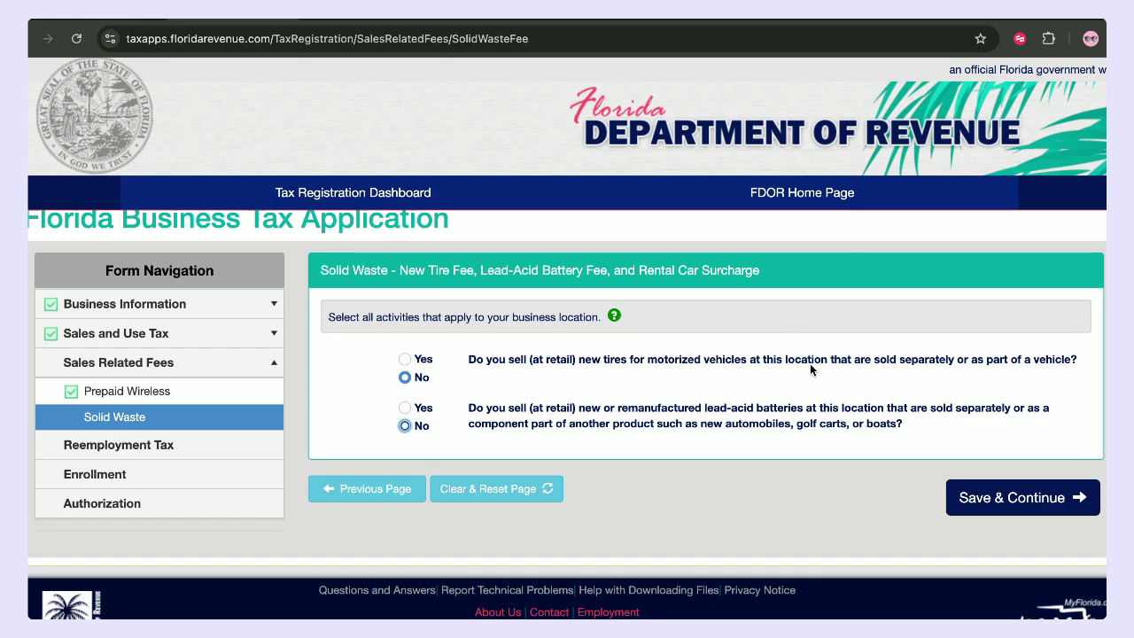
left_click(1015, 501)
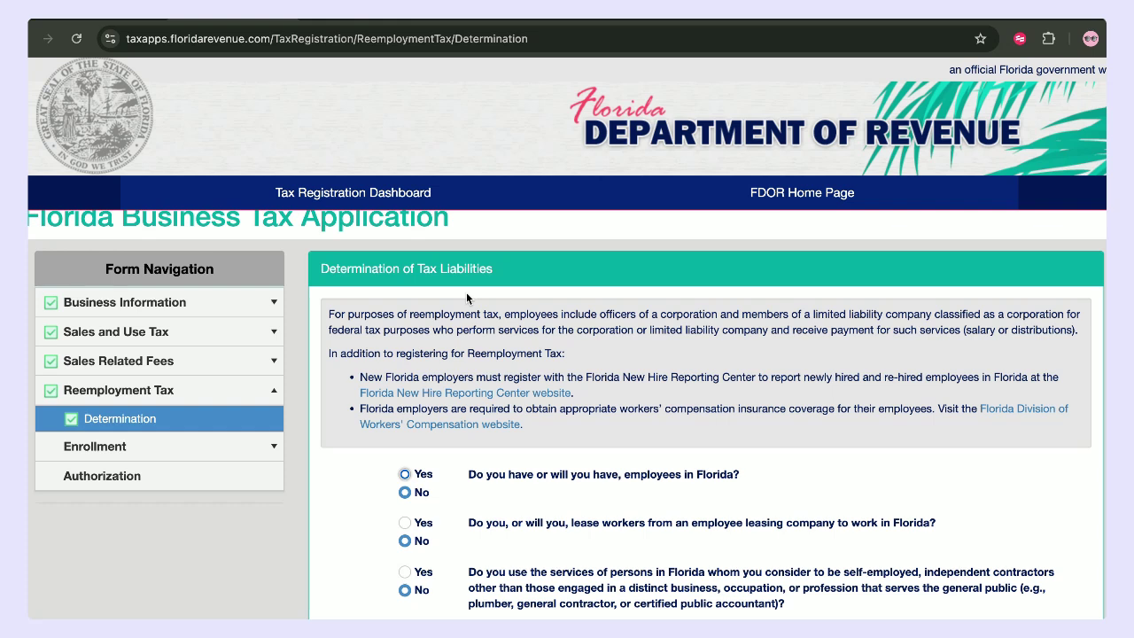
- Change the employees-in-Florida question to No so all three reemployment answers read No
scroll(575, 359, "down", 2)
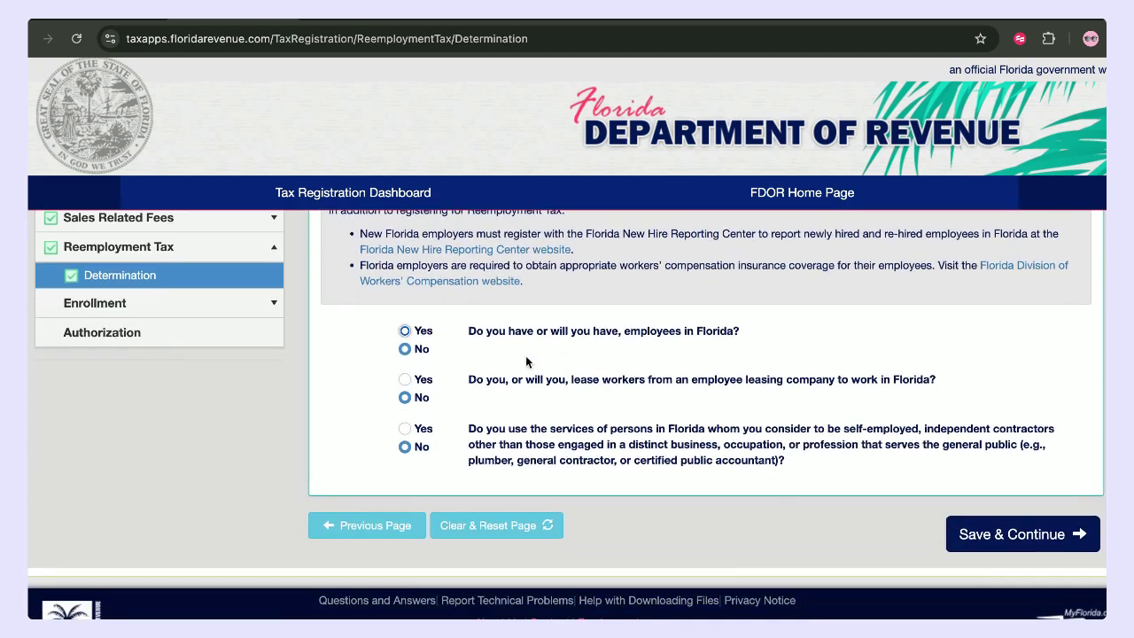
scroll(540, 341, "up", 1)
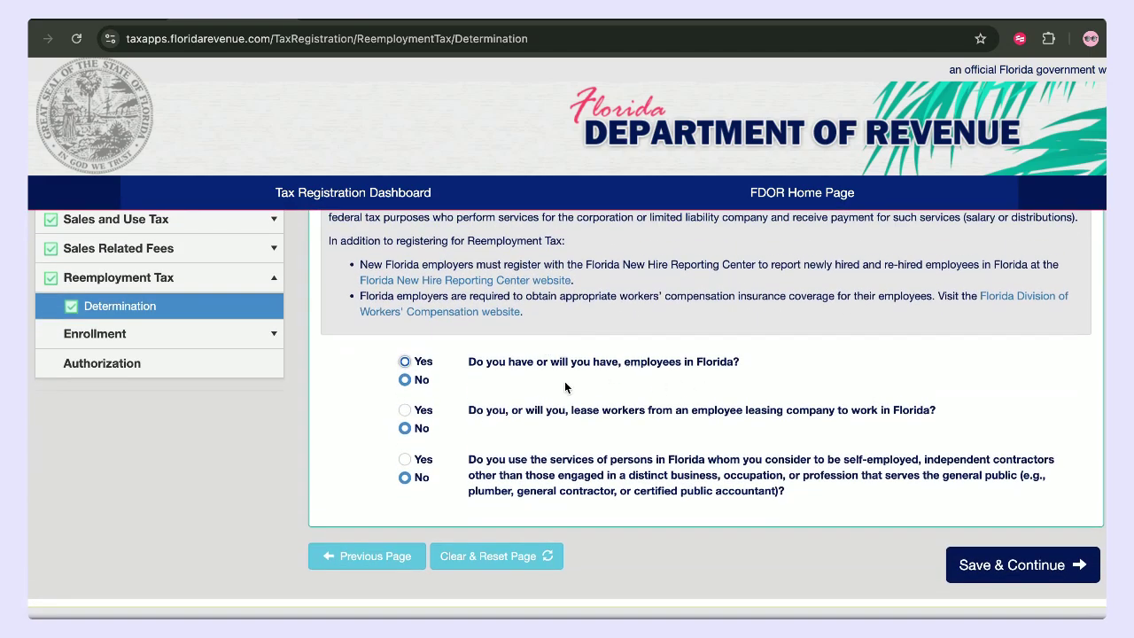
left_click(405, 381)
scroll(474, 428, "up", 1)
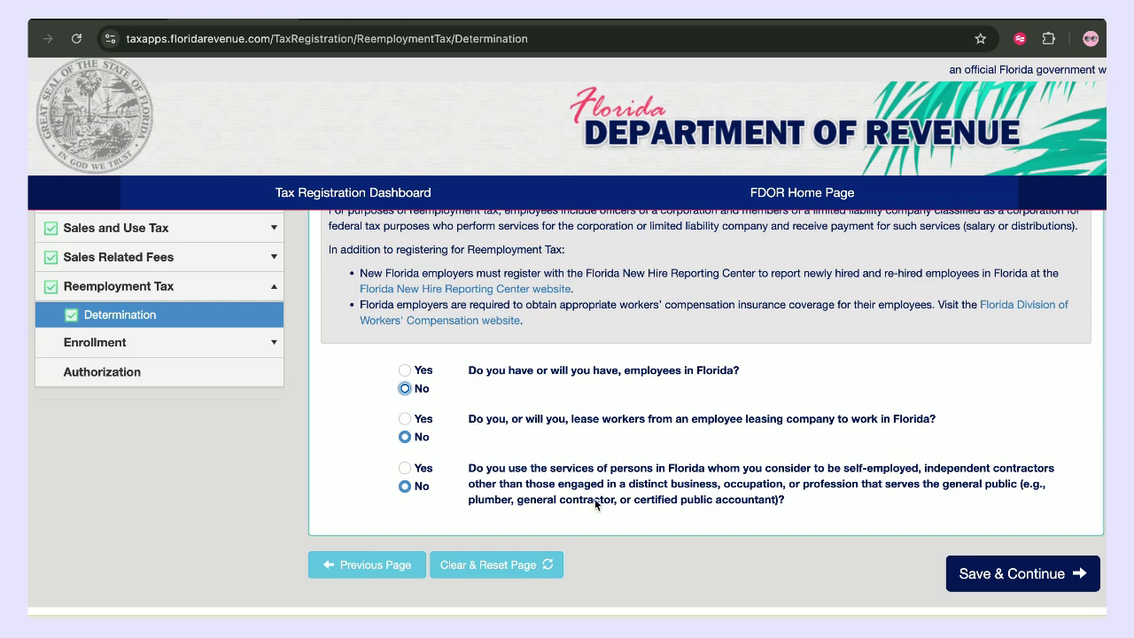
- Save the all-No reemployment tax determination and continue to Enrollment Introduction
scroll(590, 372, "up", 1)
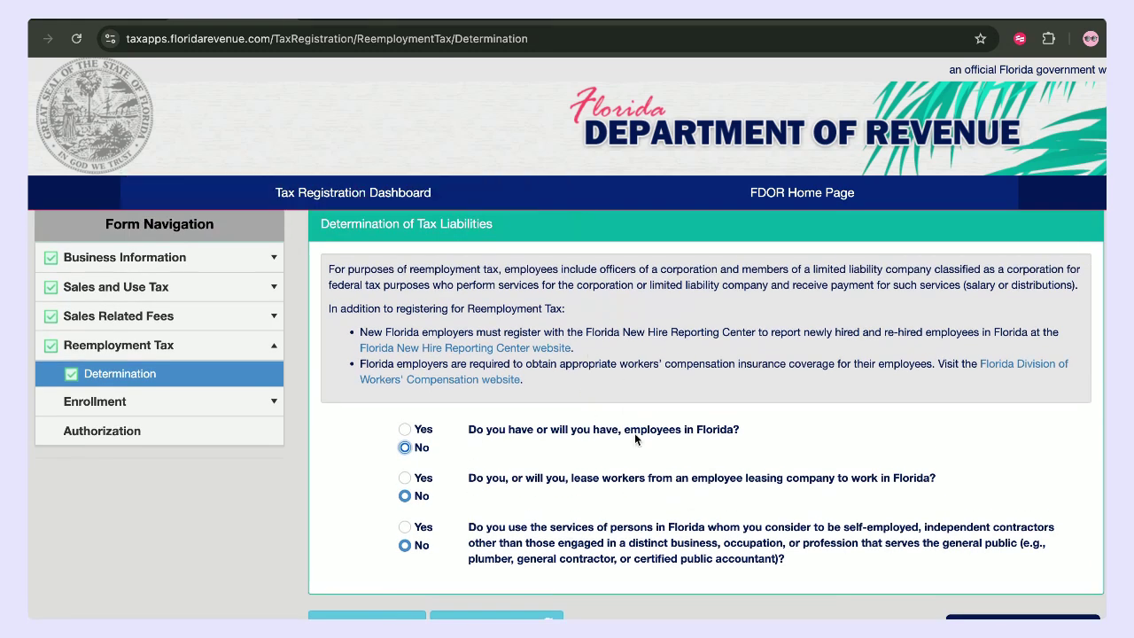
scroll(635, 437, "down", 1)
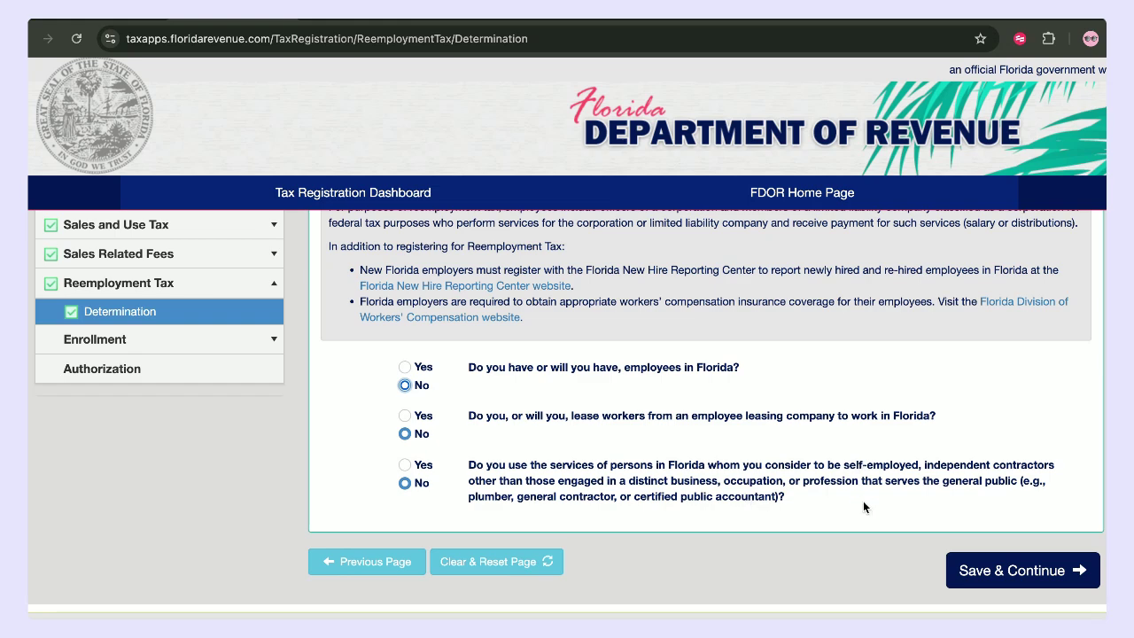
left_click(1042, 574)
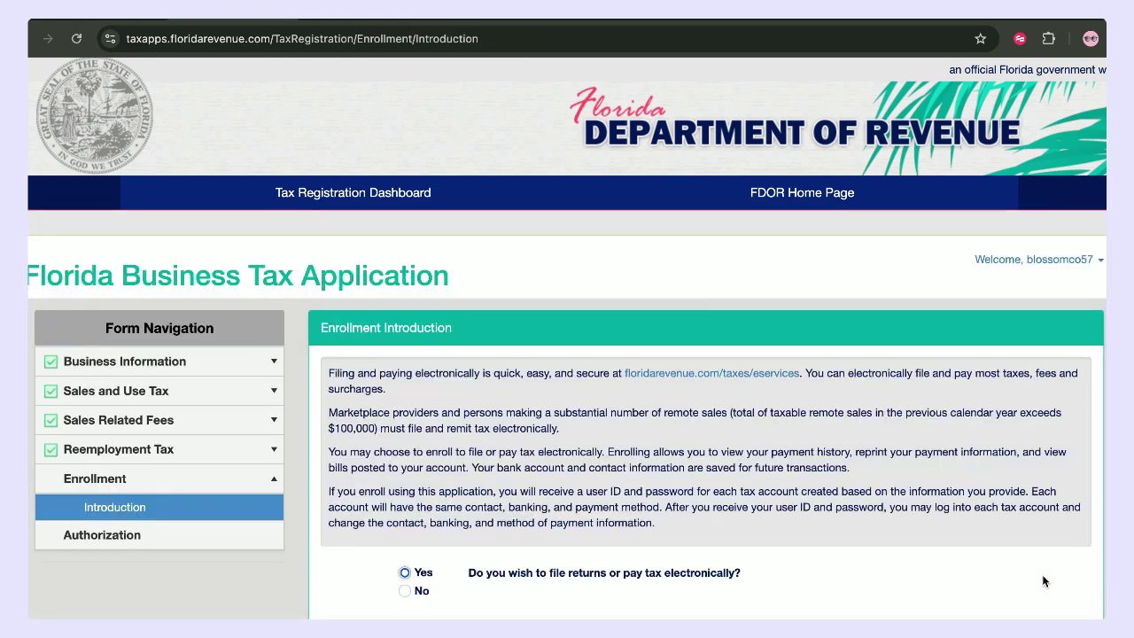
- Choose Yes, 'Enroll for both' filing and paying, and ACH-Debit (e-check) payment, then save
scroll(946, 505, "down", 1)
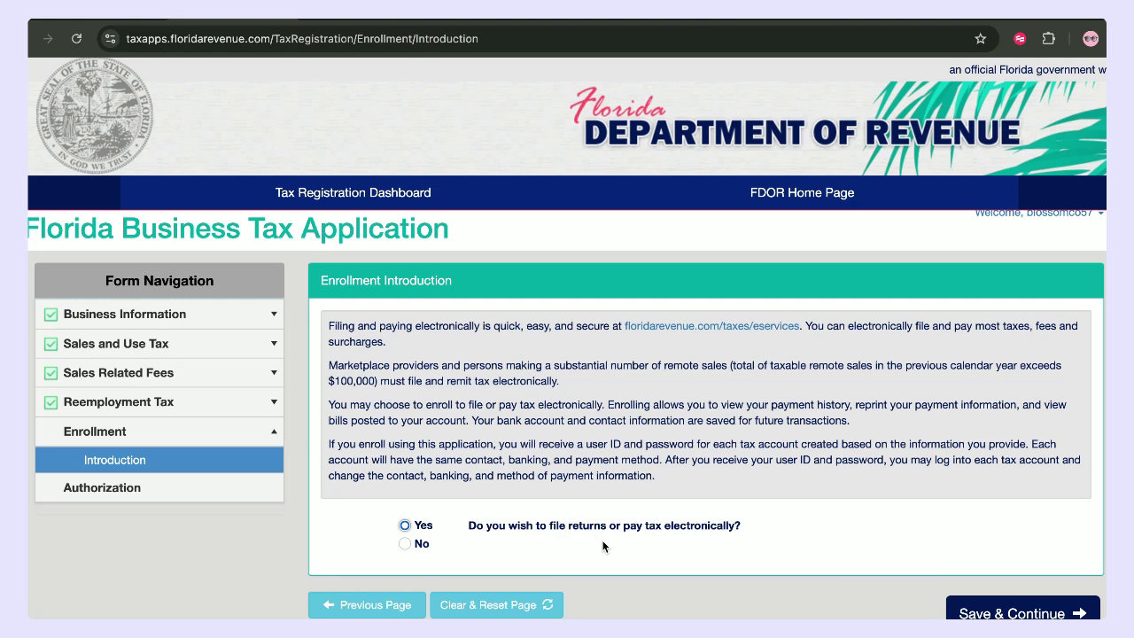
left_click(405, 527)
scroll(405, 529, "down", 3)
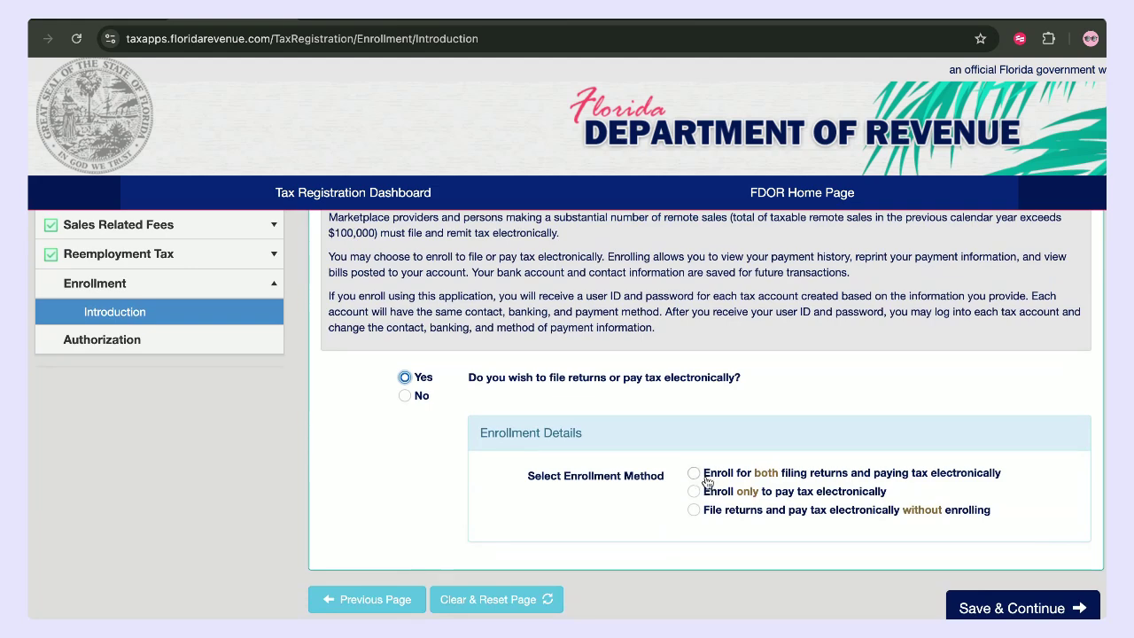
left_click(694, 474)
scroll(795, 506, "down", 1)
left_click(695, 486)
scroll(1006, 592, "down", 1)
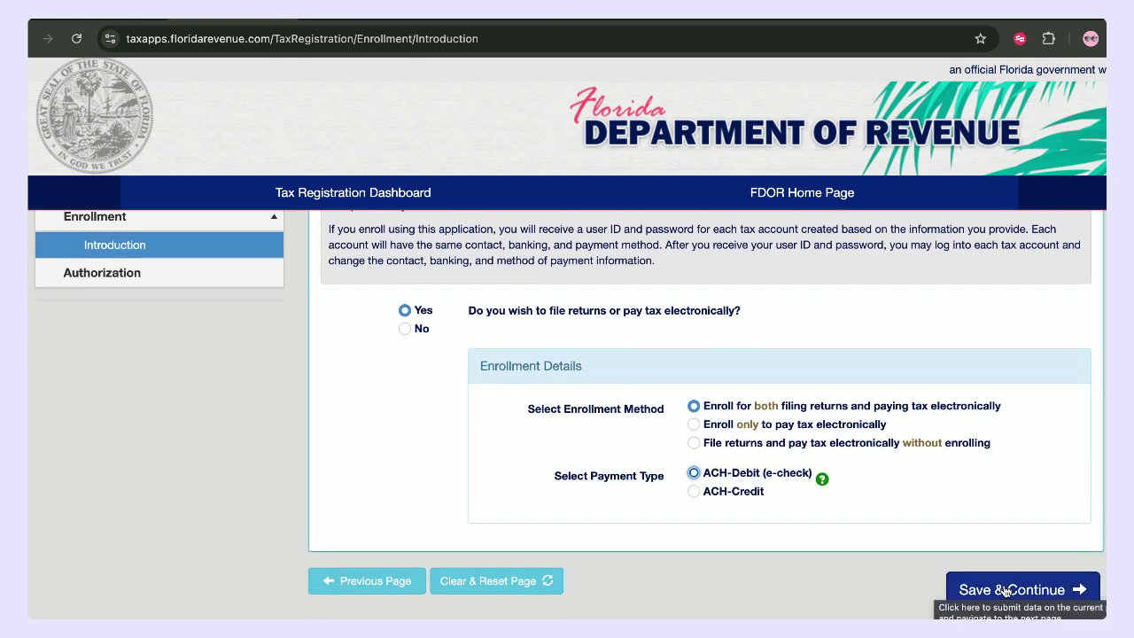
left_click(1007, 590)
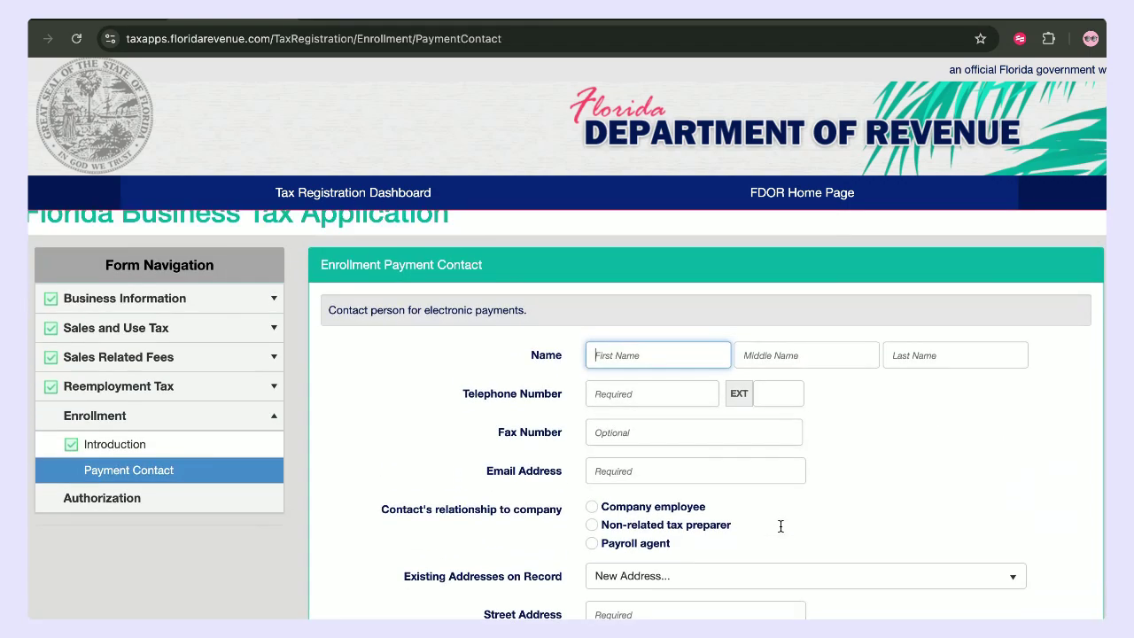
- Set the bank account type to Checking and ownership to Business, then begin the routing number
scroll(780, 525, "down", 3)
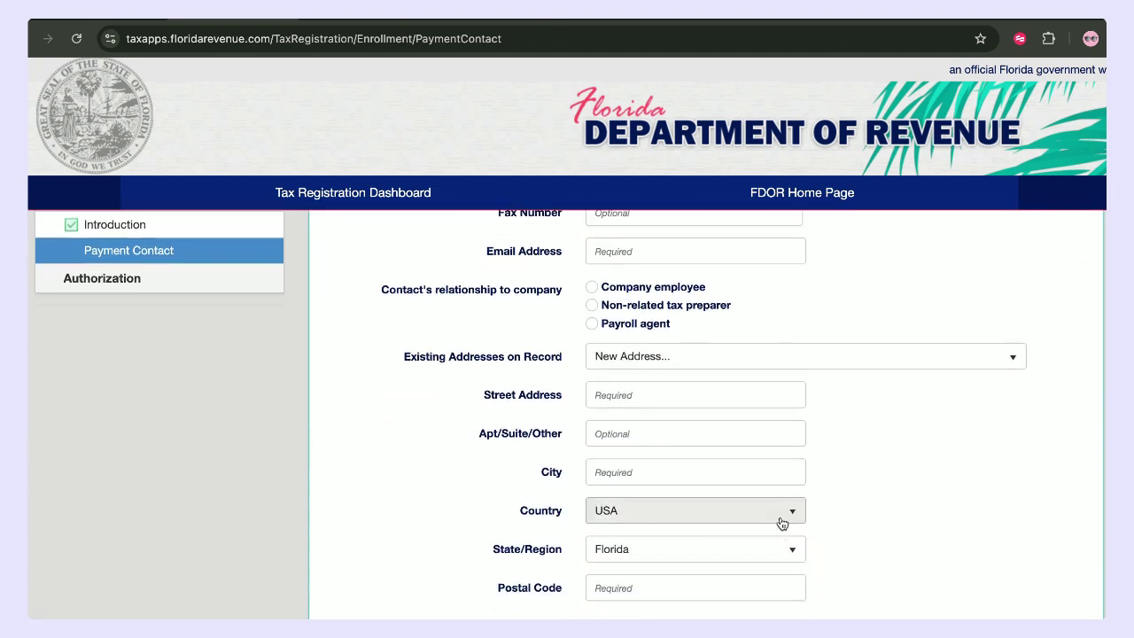
scroll(529, 473, "up", 3)
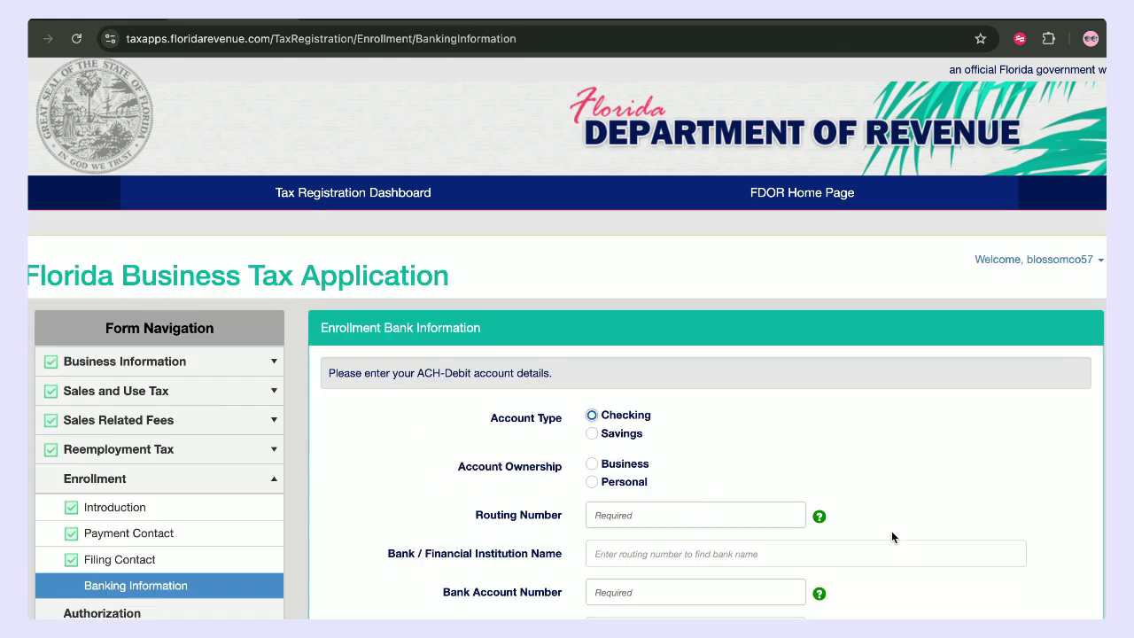
scroll(892, 537, "down", 1)
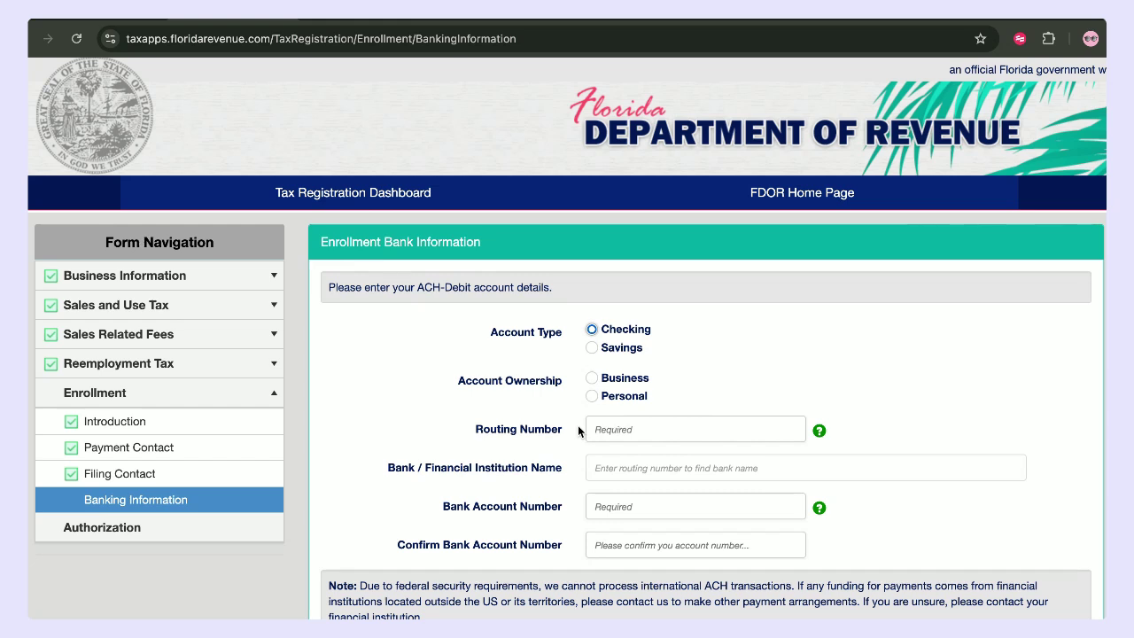
left_click(591, 330)
left_click(591, 379)
left_click(625, 429)
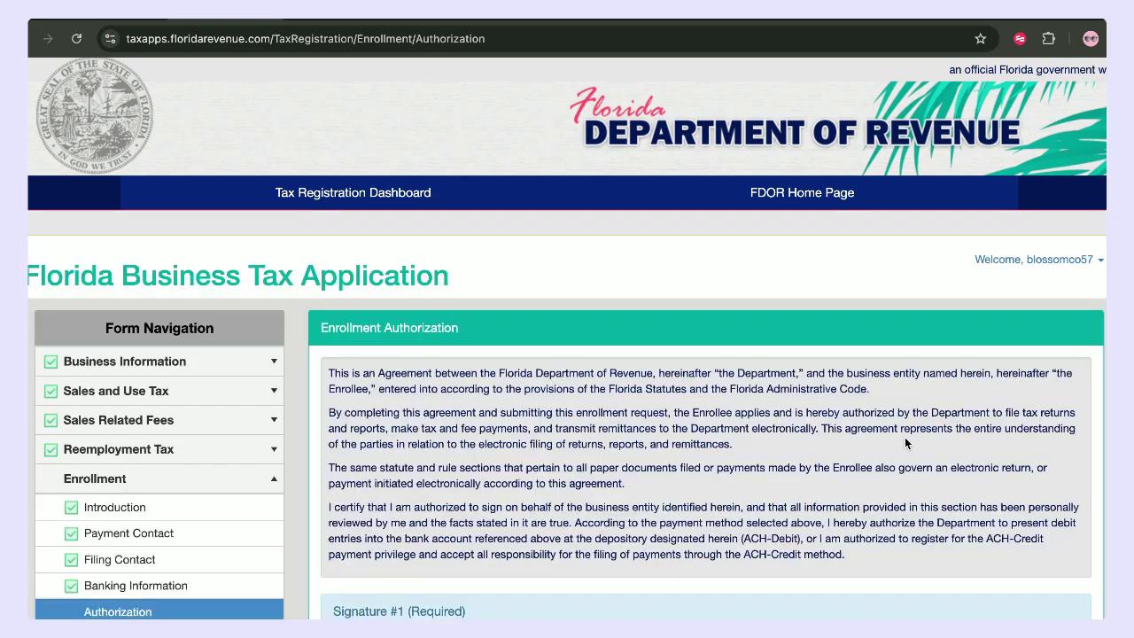
- Review the signed enrollment authorization with title 'president' and save it
scroll(905, 436, "down", 1)
scroll(905, 437, "down", 5)
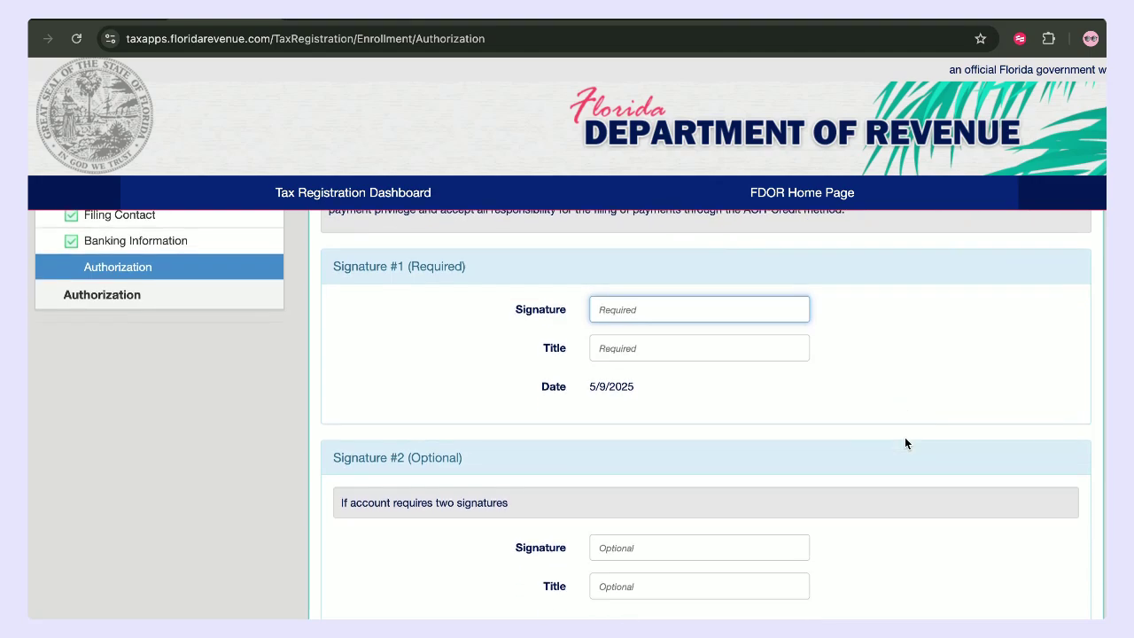
scroll(900, 438, "down", 1)
scroll(736, 468, "up", 5)
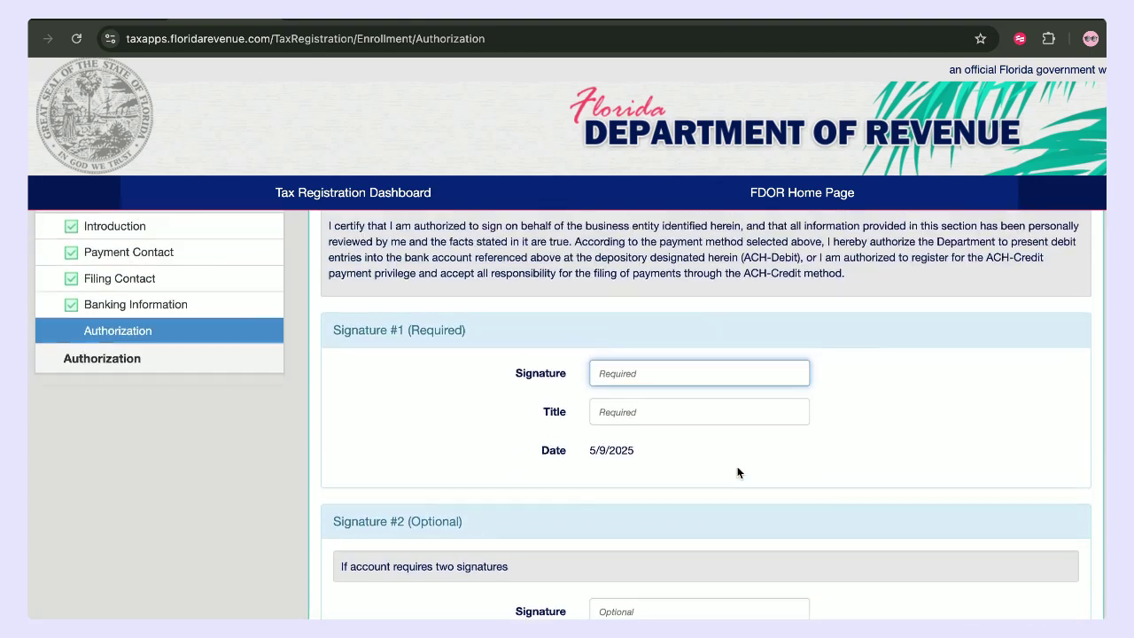
scroll(485, 395, "up", 2)
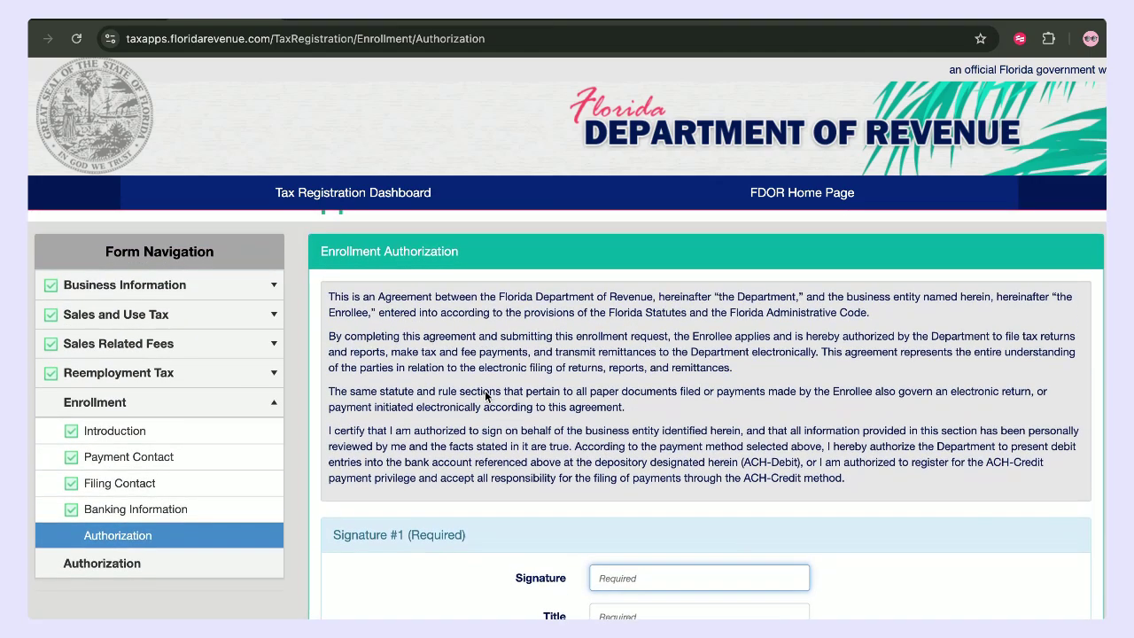
scroll(486, 391, "down", 3)
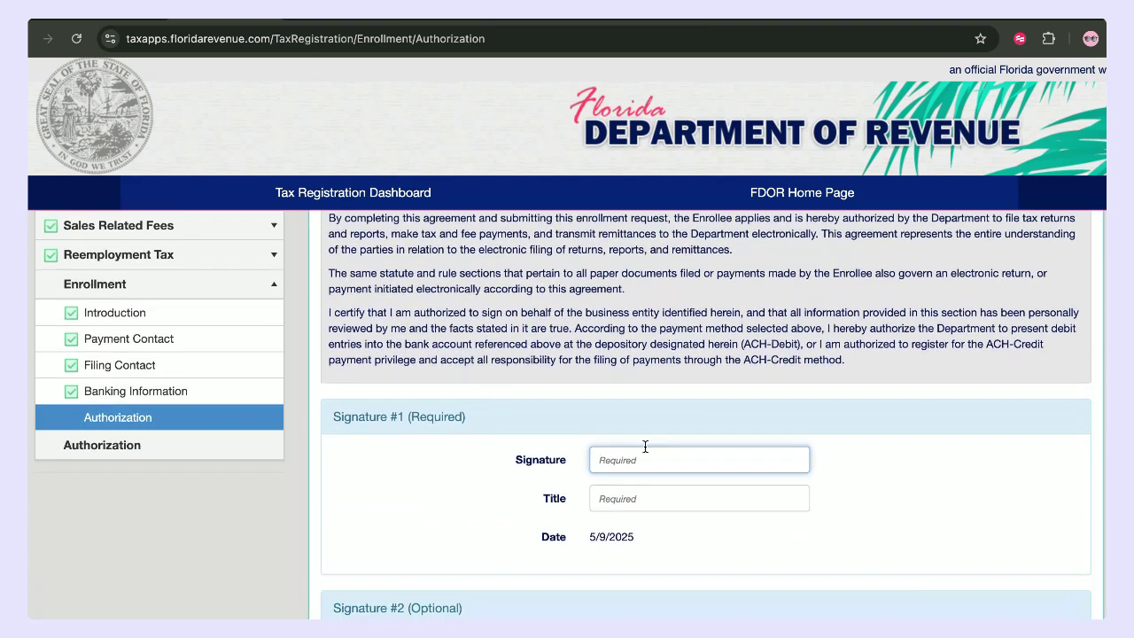
scroll(632, 437, "down", 1)
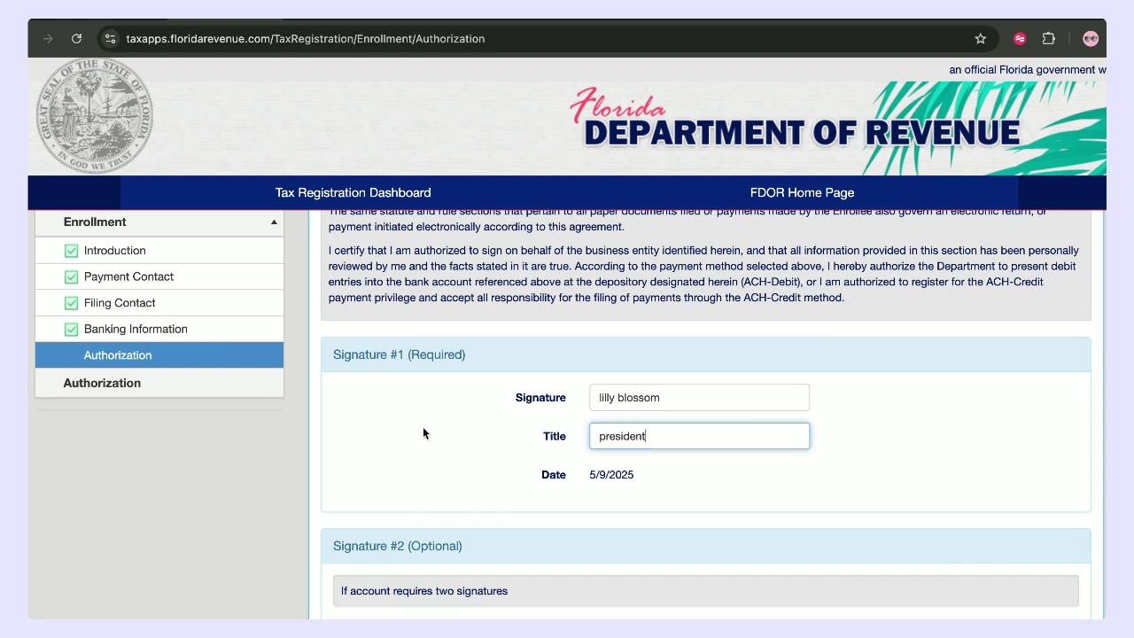
scroll(434, 437, "down", 7)
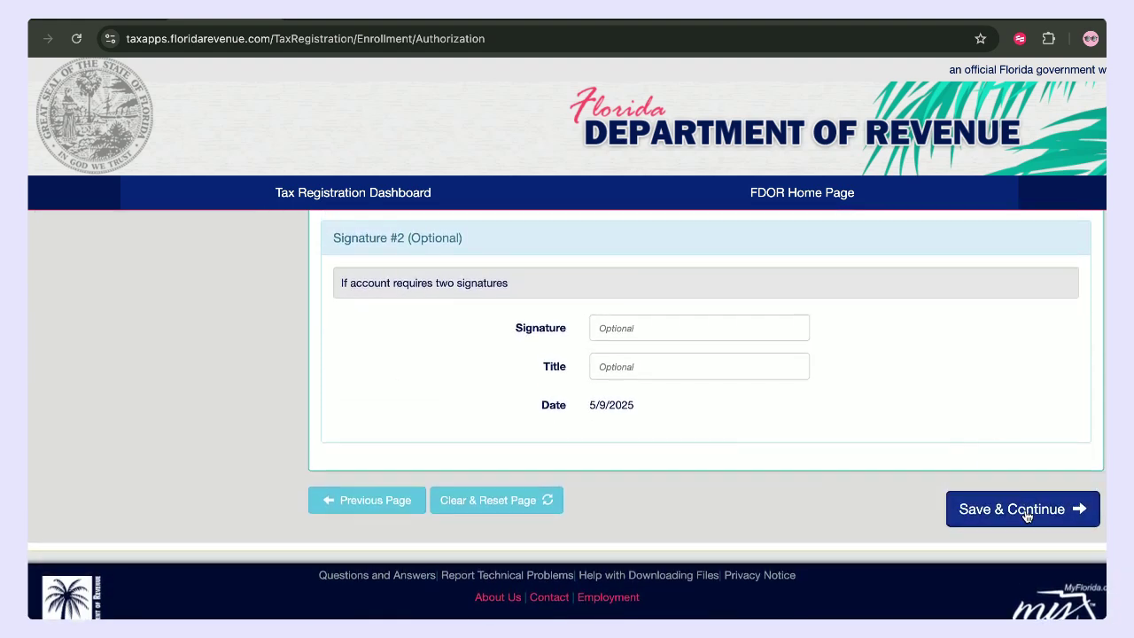
left_click(1026, 514)
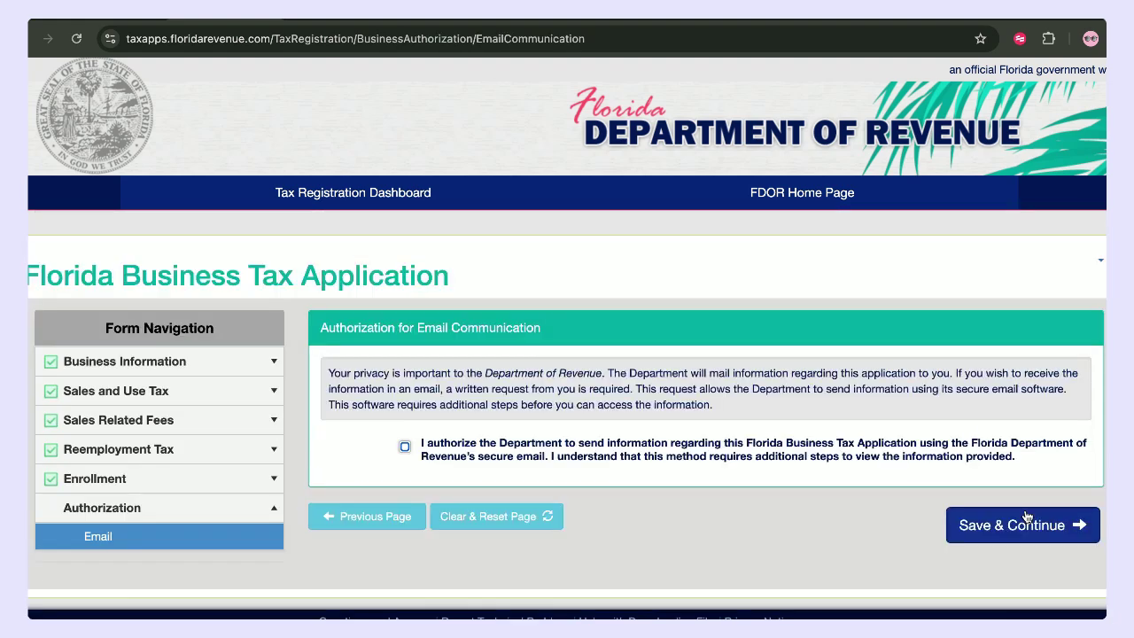
- Tick the authorization to receive application information by secure email and review the contact details
scroll(756, 454, "down", 1)
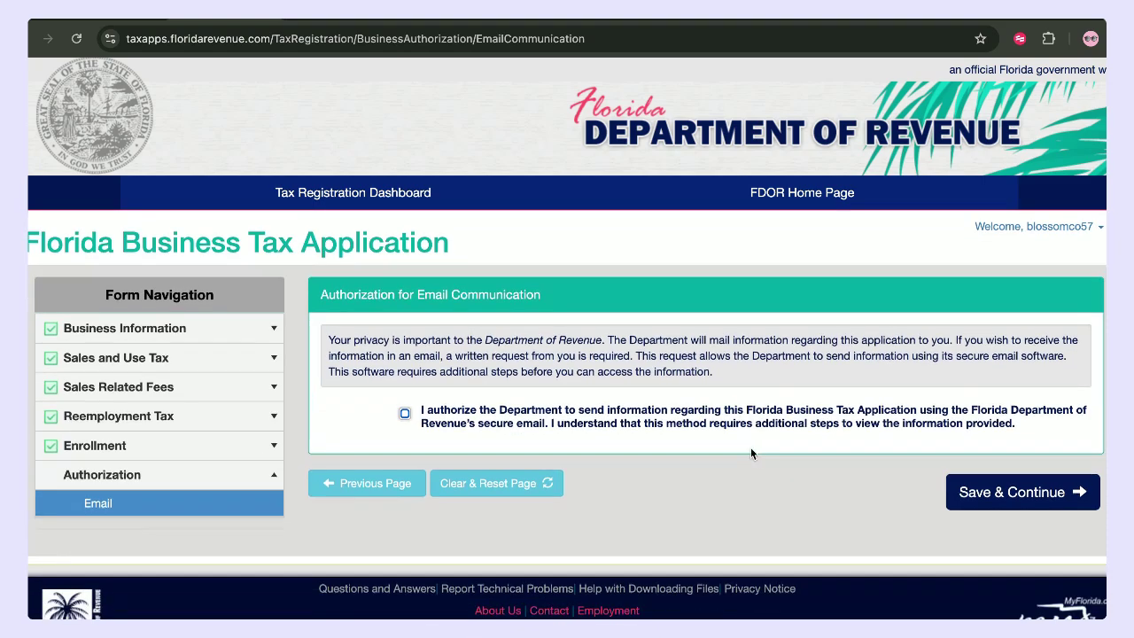
left_click(406, 415)
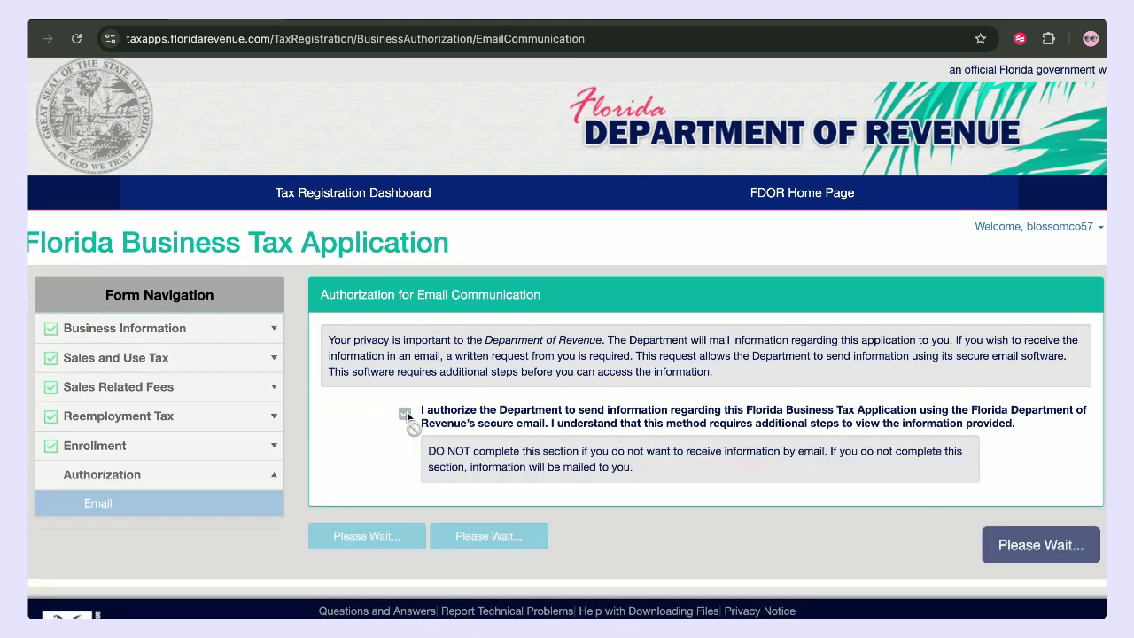
scroll(526, 418, "down", 4)
scroll(525, 417, "up", 5)
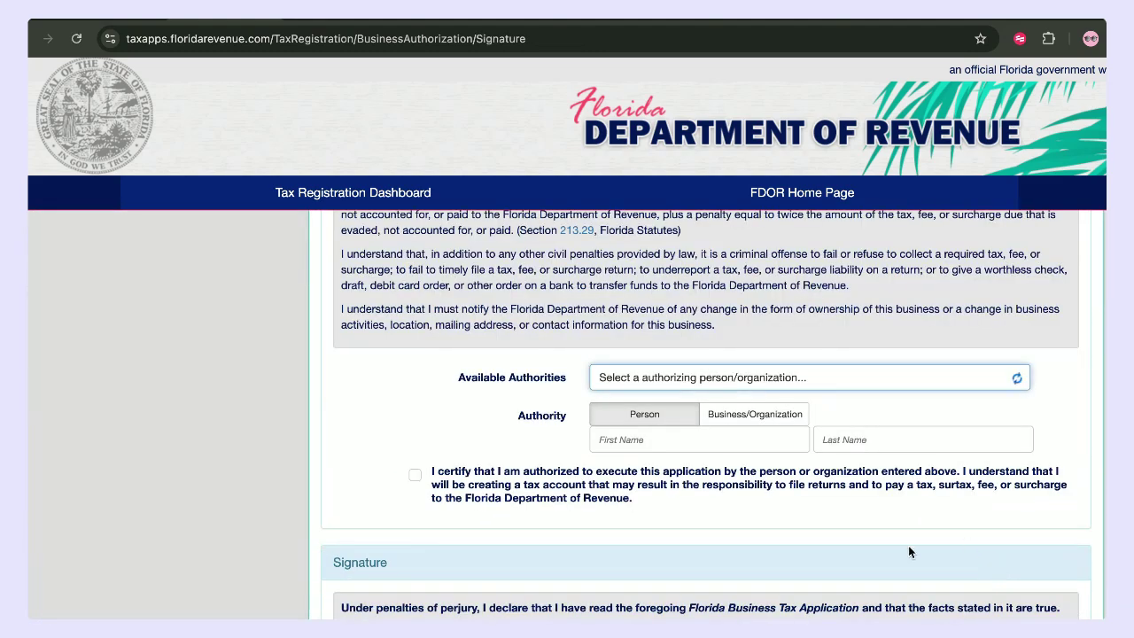
scroll(908, 544, "down", 5)
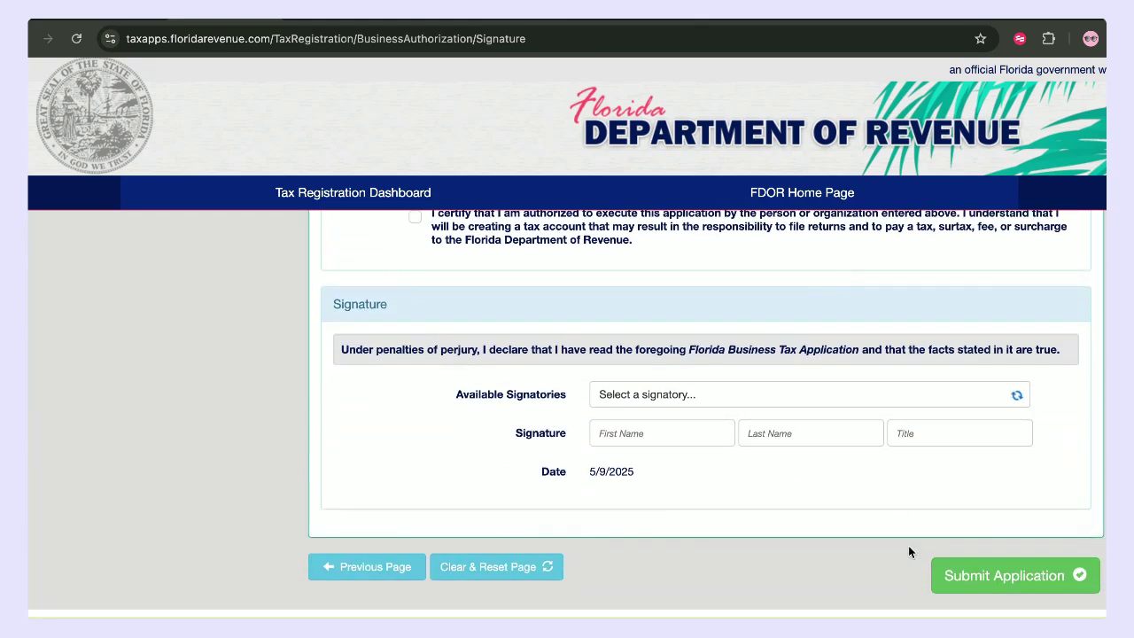
scroll(908, 551, "up", 5)
scroll(908, 551, "up", 2)
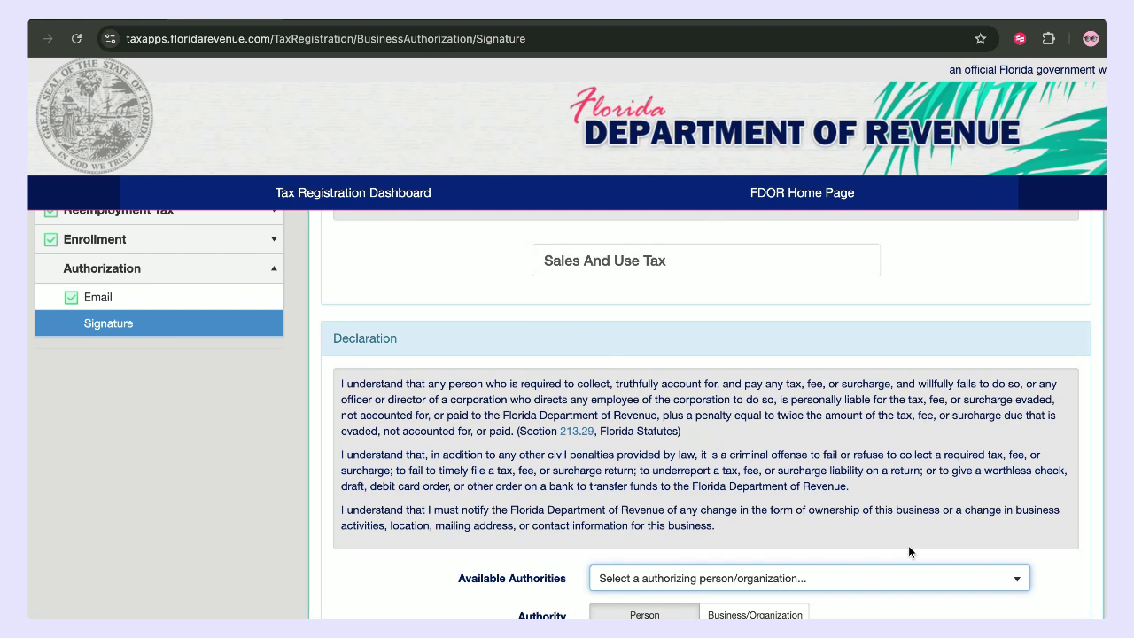
scroll(908, 551, "up", 5)
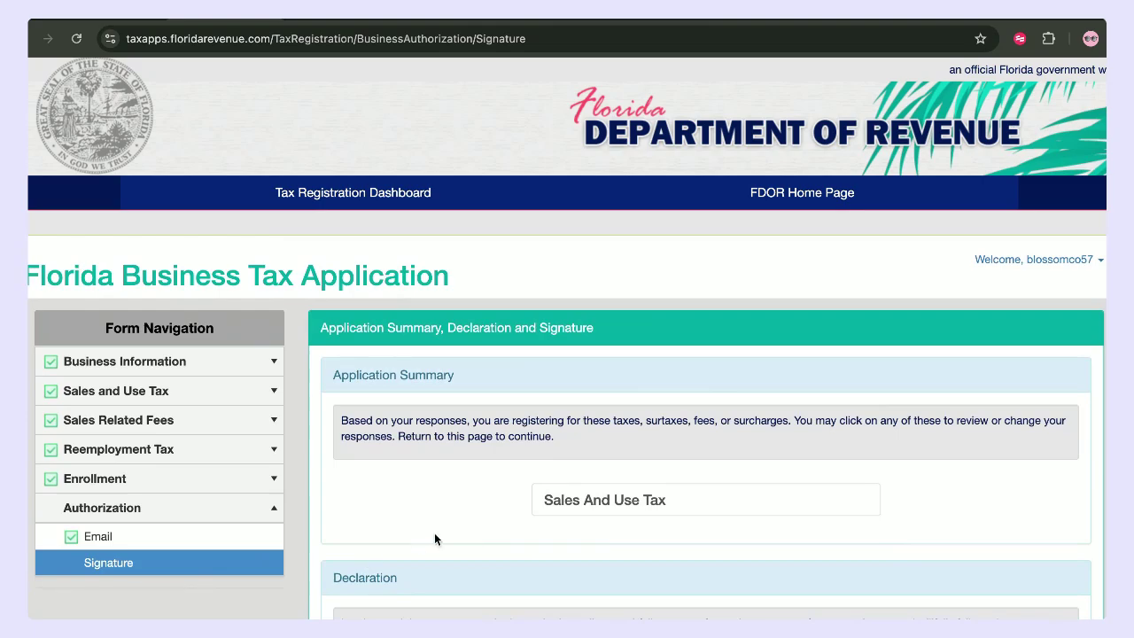
scroll(434, 536, "down", 10)
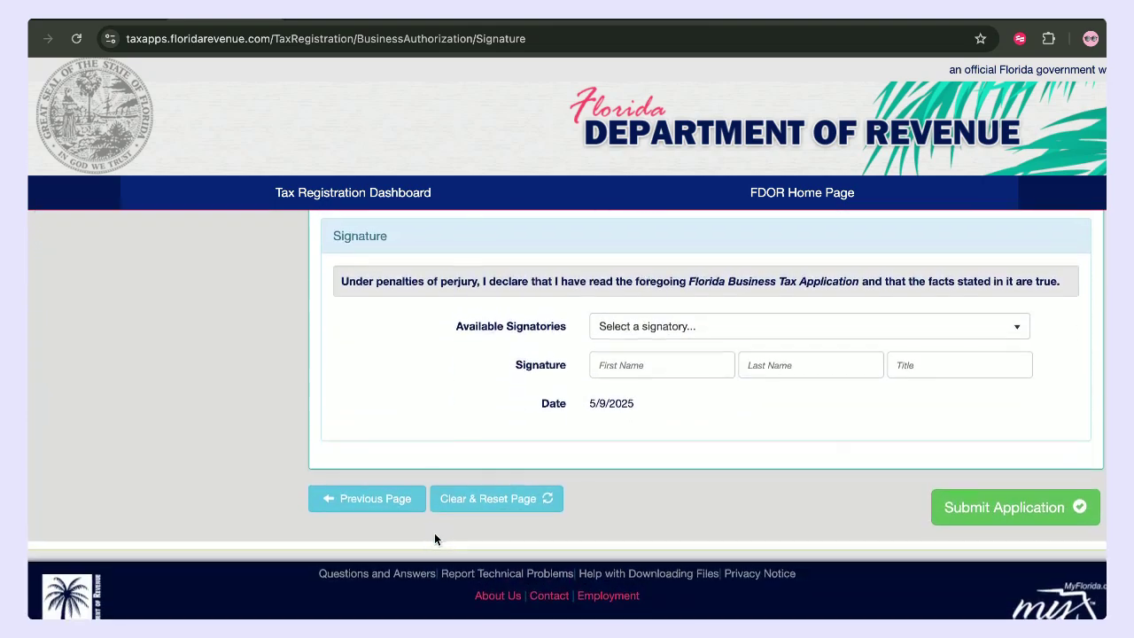
scroll(413, 328, "up", 5)
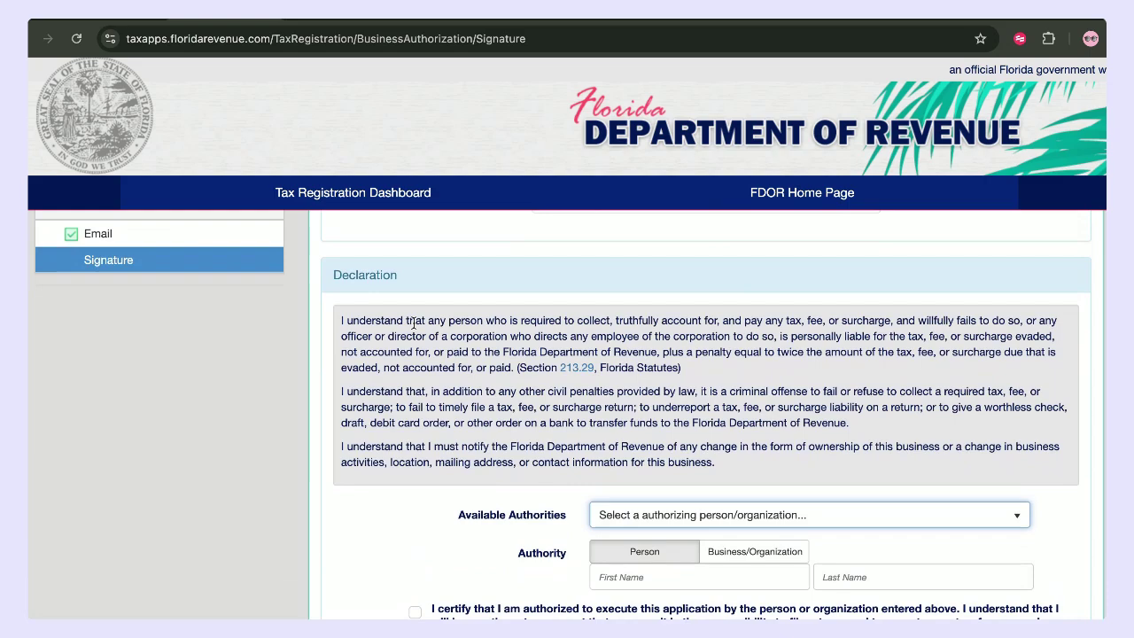
scroll(443, 323, "up", 3)
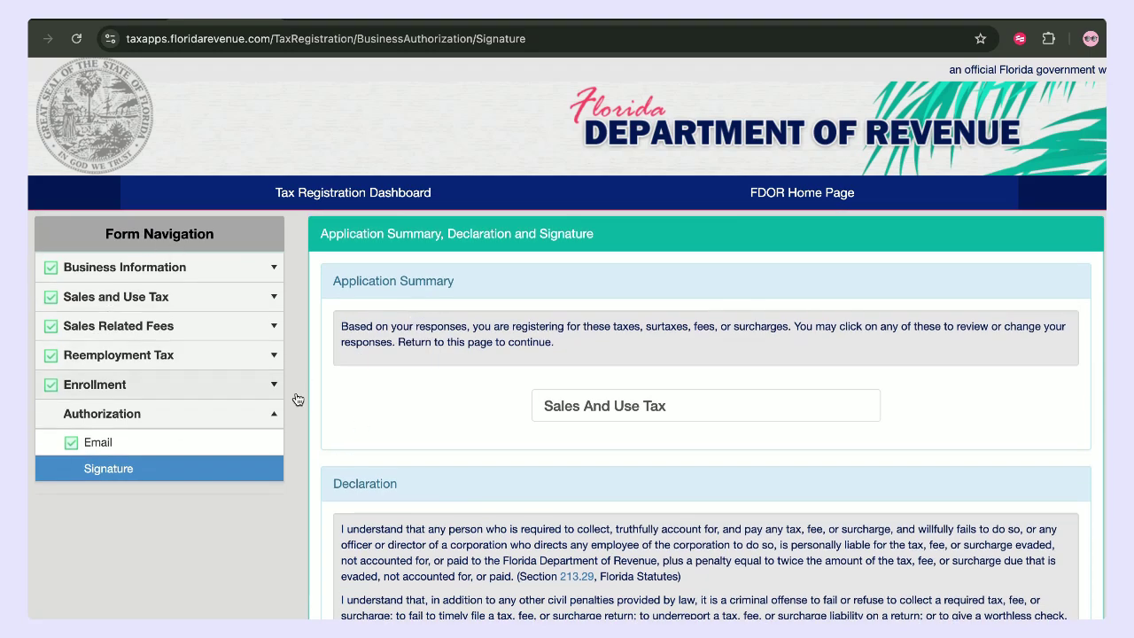
scroll(414, 417, "down", 5)
scroll(414, 417, "down", 2)
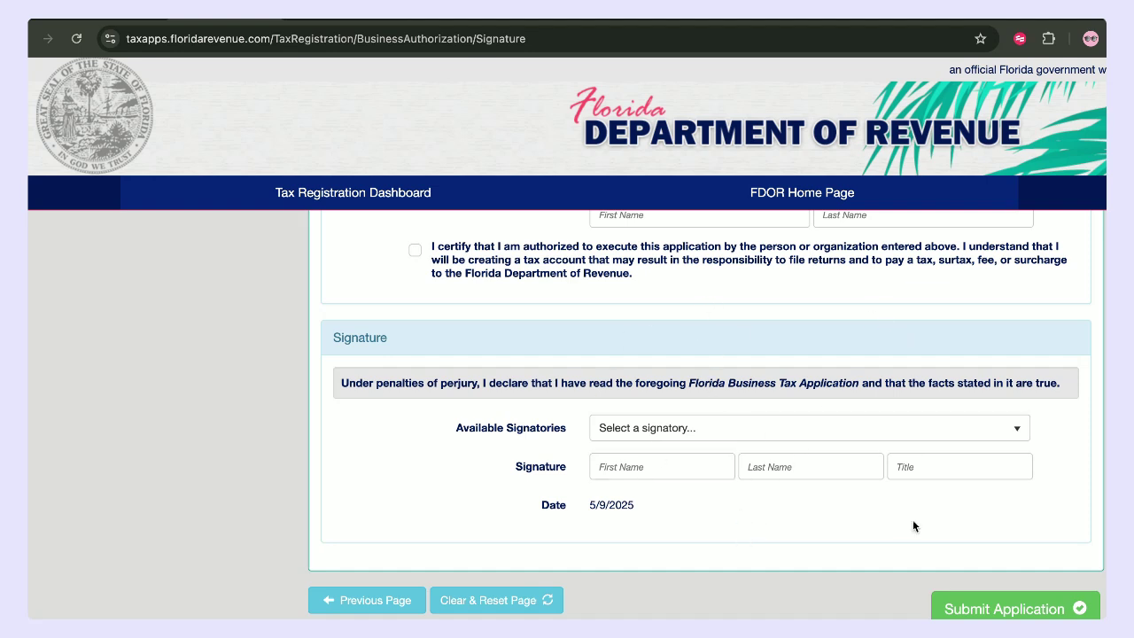
left_click(958, 609)
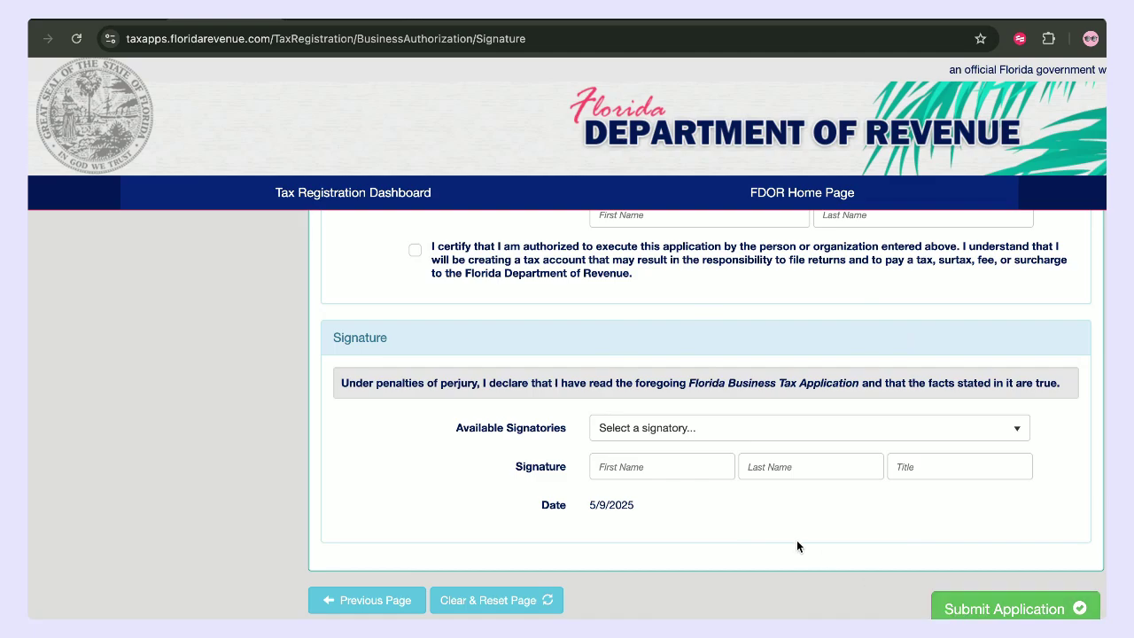